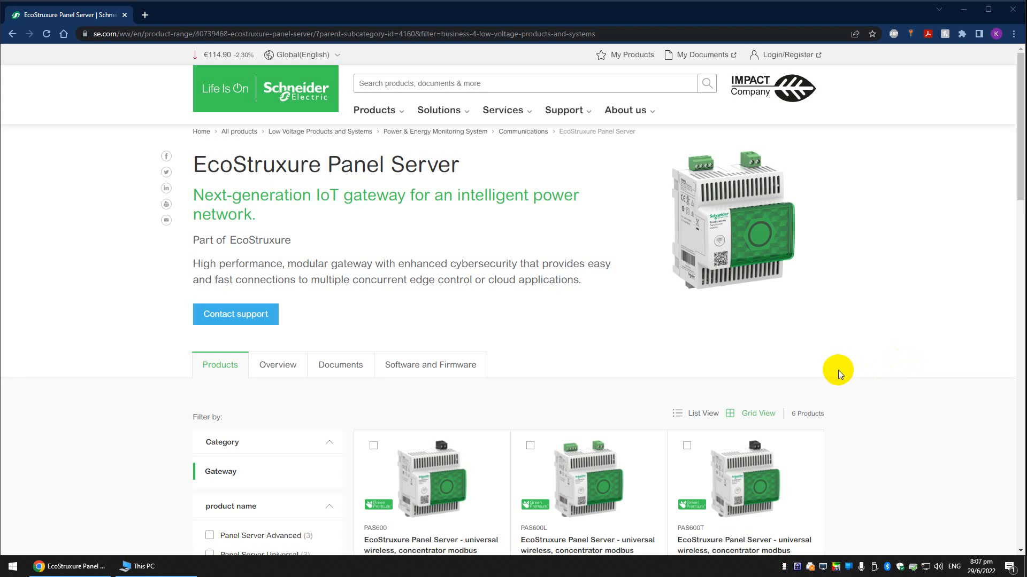
Step: Look over the EcoStruxure Panel Server models listed on the product range page
{"action": "scroll", "coordinate": [839, 370], "scroll_direction": "down", "scroll_amount": 4}
{"action": "scroll", "coordinate": [838, 370], "scroll_direction": "down", "scroll_amount": 1}
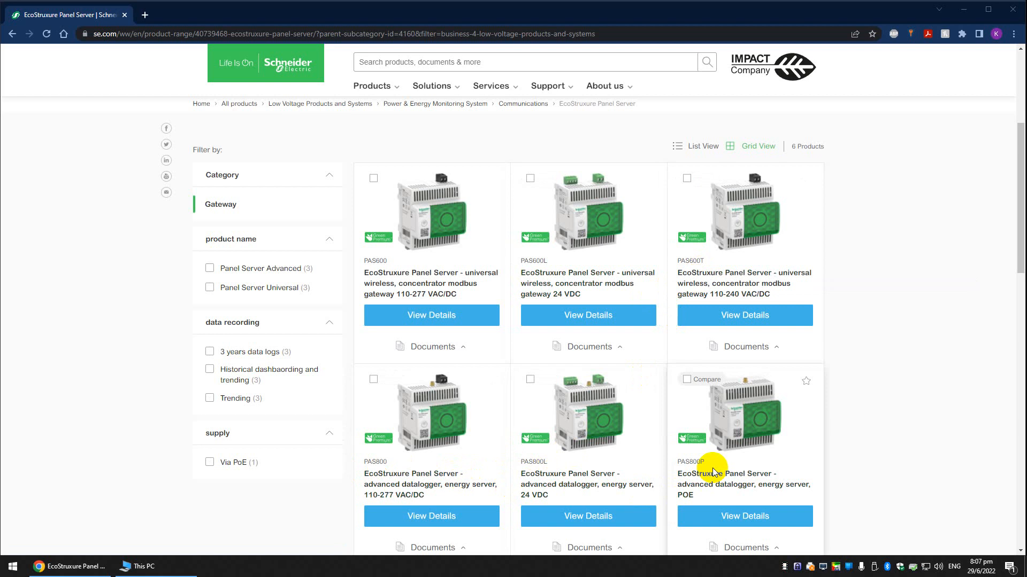
{"action": "scroll", "coordinate": [713, 473], "scroll_direction": "up", "scroll_amount": 4}
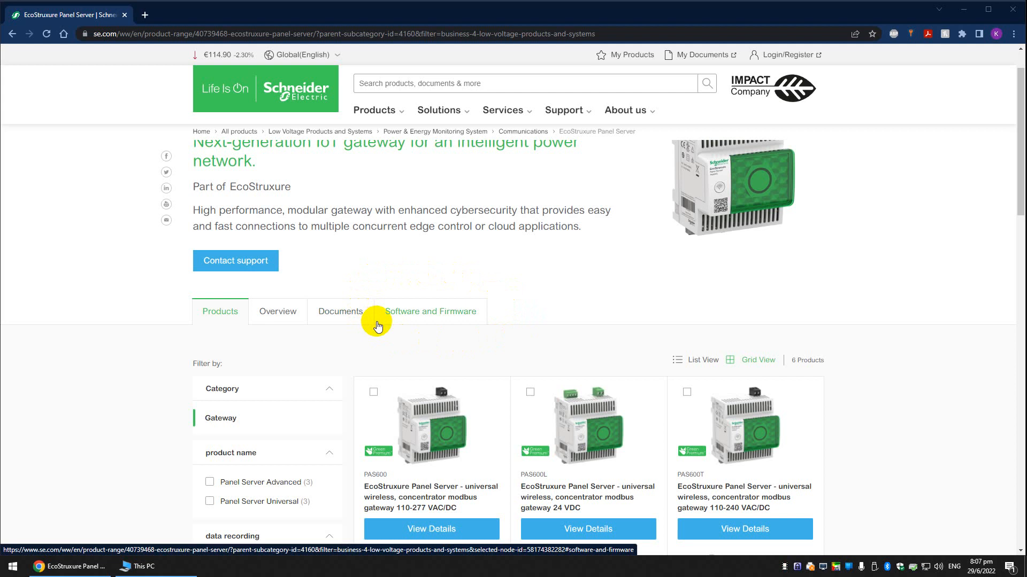
{"action": "left_click", "coordinate": [12, 566]}
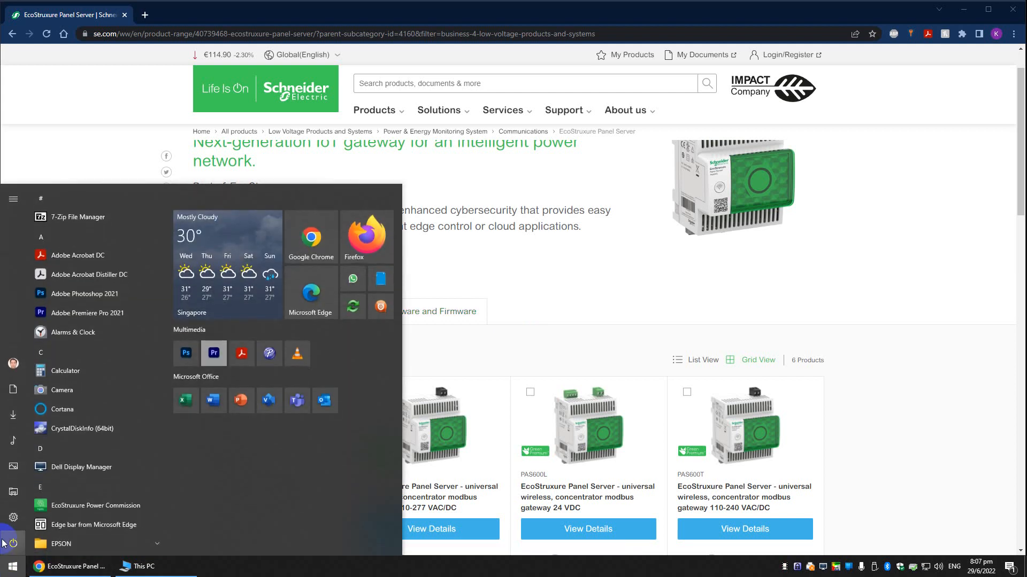
{"action": "left_click", "coordinate": [5, 517]}
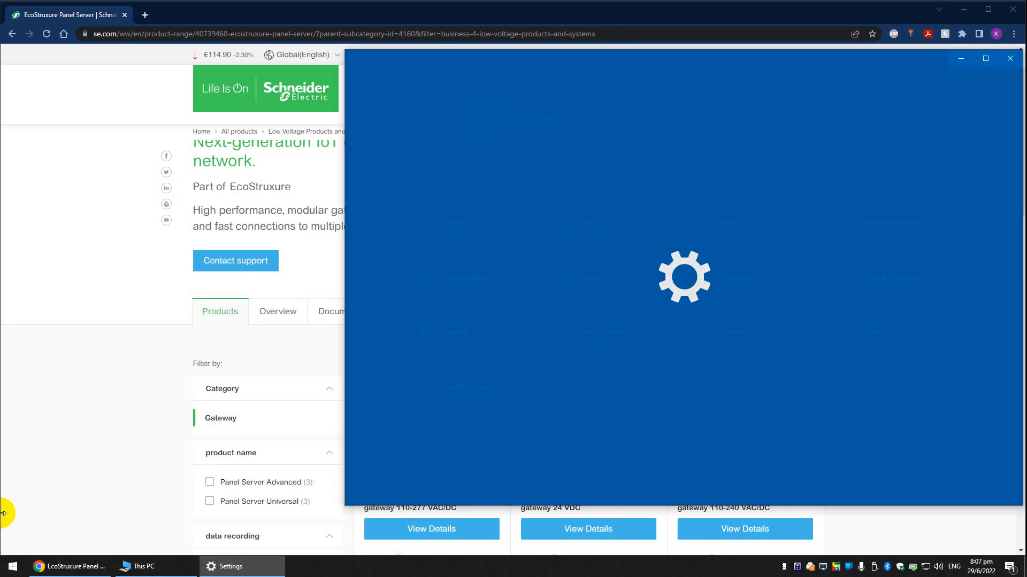
{"action": "left_click", "coordinate": [1011, 59]}
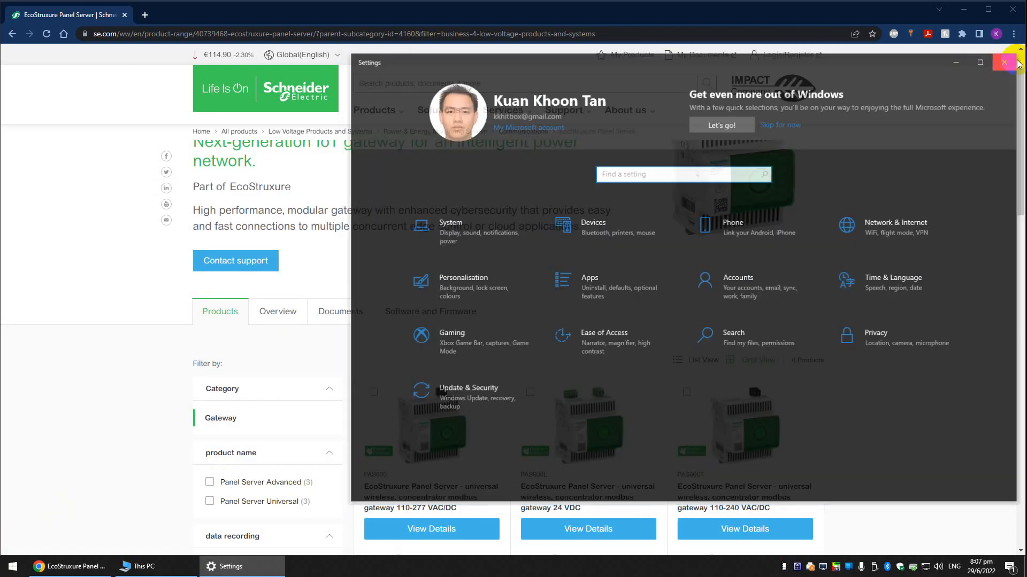
Step: Open the Control Panel from the This PC window and show its items as small icons
{"action": "left_click", "coordinate": [178, 572]}
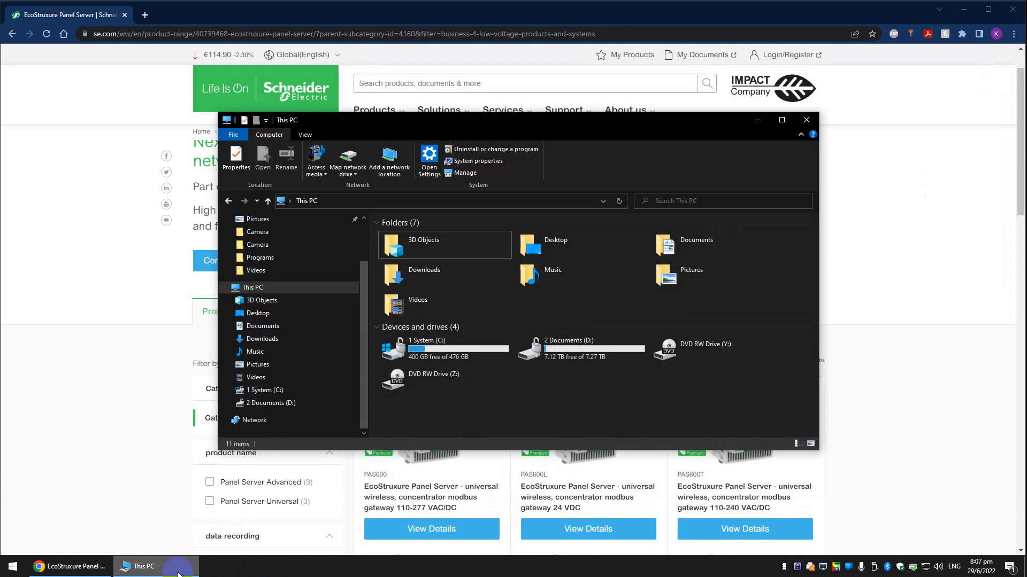
{"action": "left_click", "coordinate": [386, 202]}
{"action": "type", "text": "Control"}
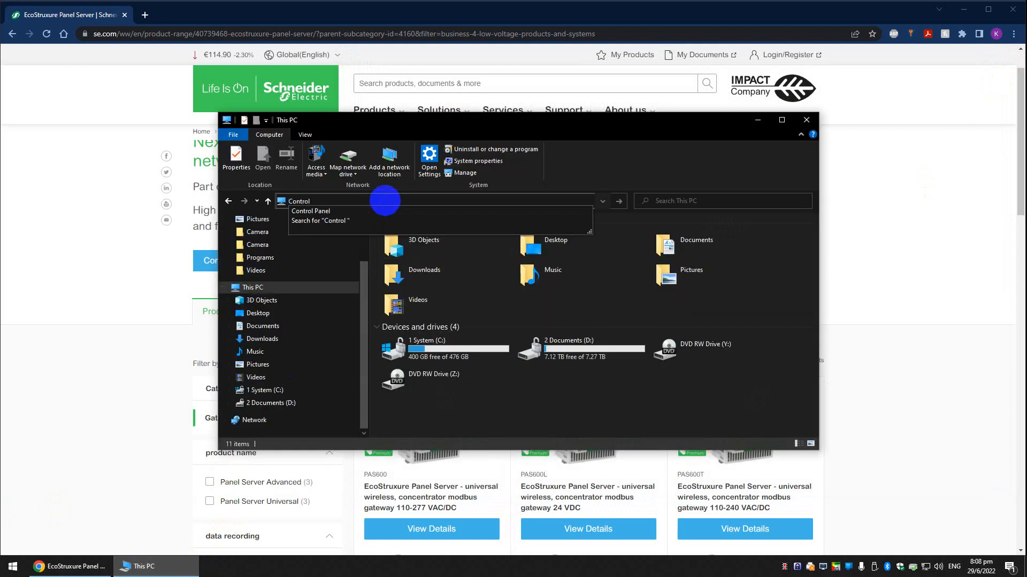
{"action": "key", "text": "Down"}
{"action": "key", "text": "Return"}
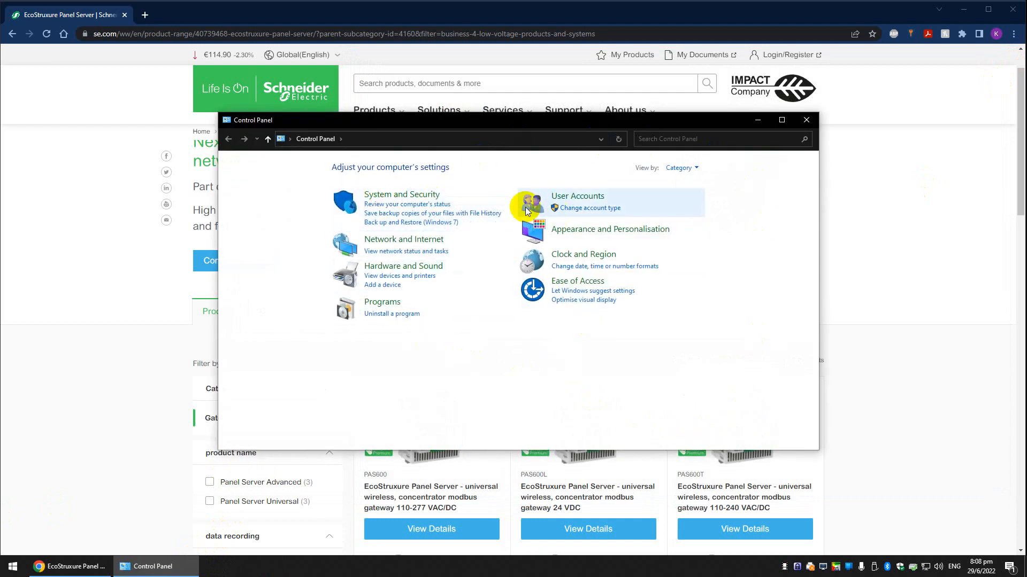
{"action": "left_click", "coordinate": [690, 171]}
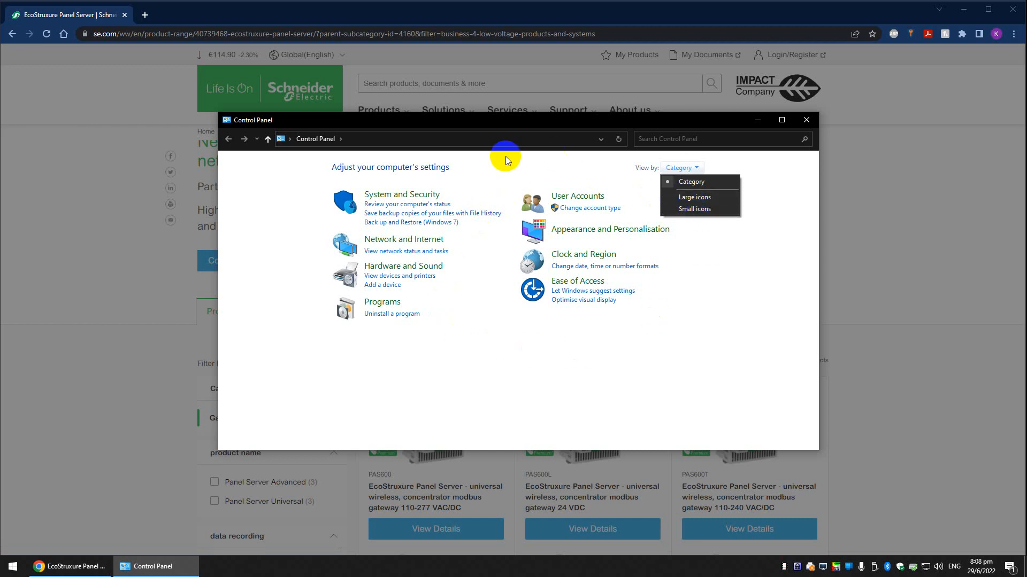
{"action": "left_click", "coordinate": [685, 210]}
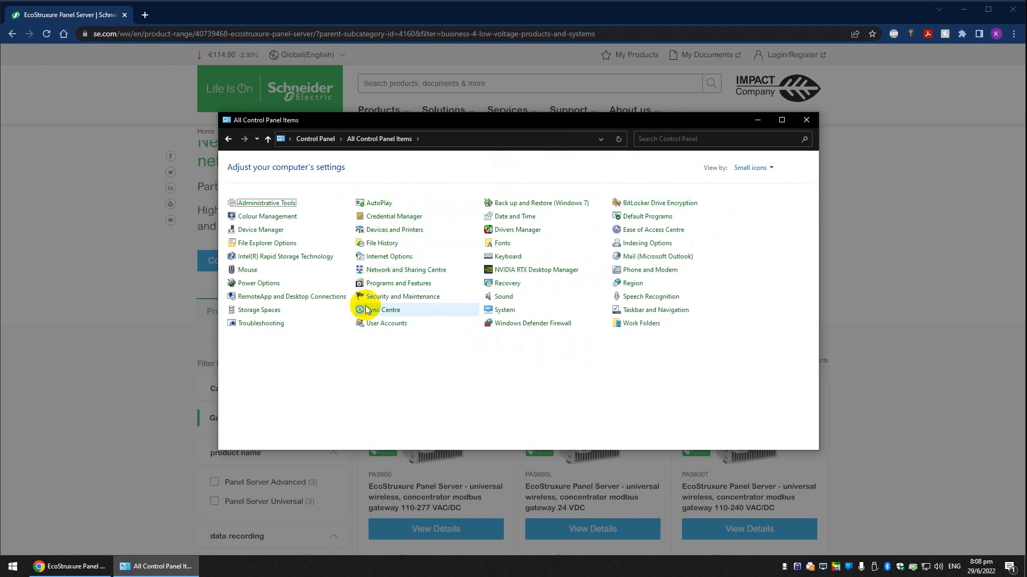
Step: Go through the Network and Sharing Centre to the adapter settings and disable the Intel adapter named Ethernet
{"action": "left_click", "coordinate": [389, 270]}
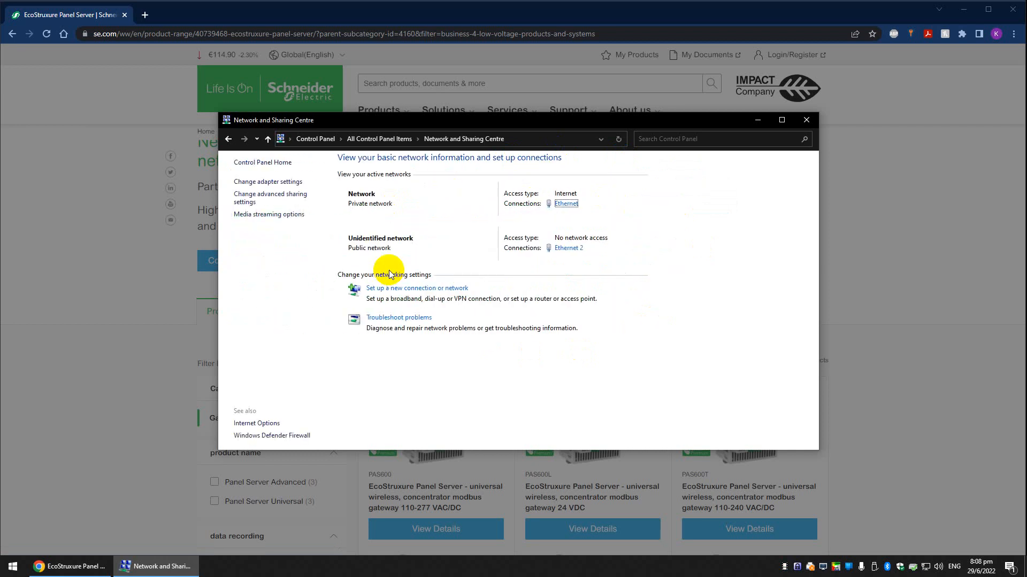
{"action": "left_click", "coordinate": [275, 184]}
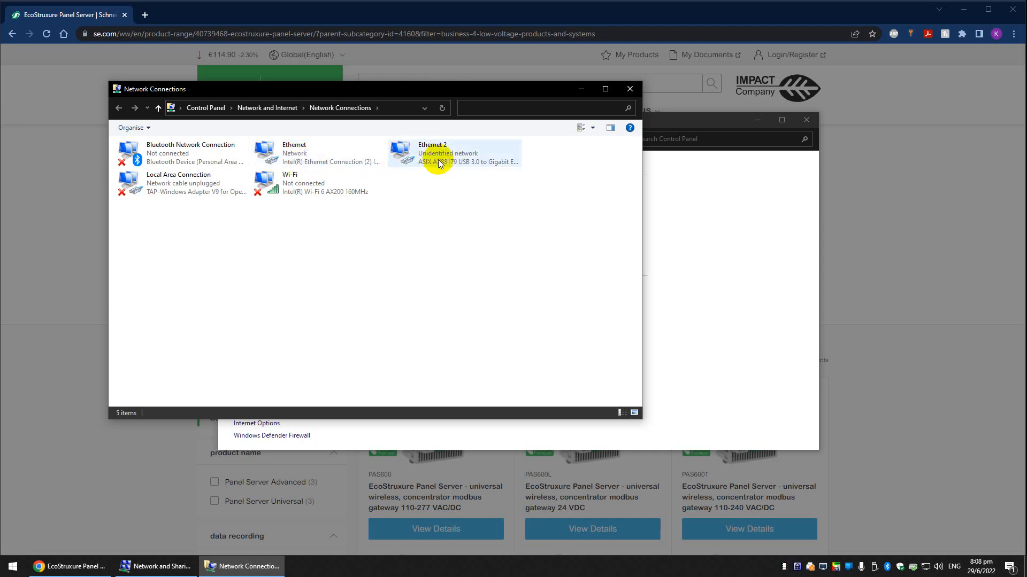
{"action": "left_click", "coordinate": [329, 157]}
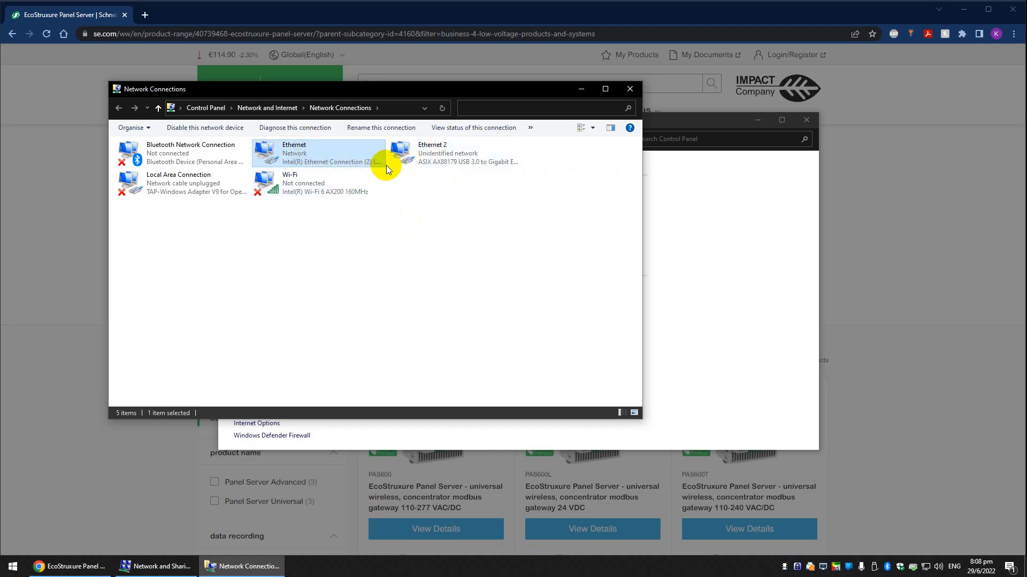
{"action": "left_click", "coordinate": [212, 128]}
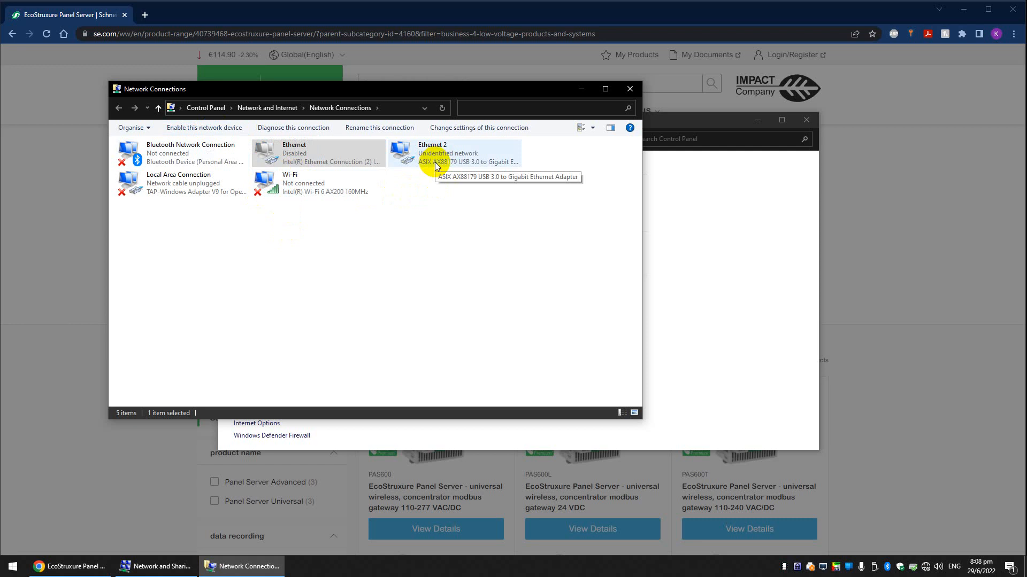
Step: Minimize both network windows and dismiss the feedback survey on the Schneider Electric website
{"action": "left_click", "coordinate": [582, 90]}
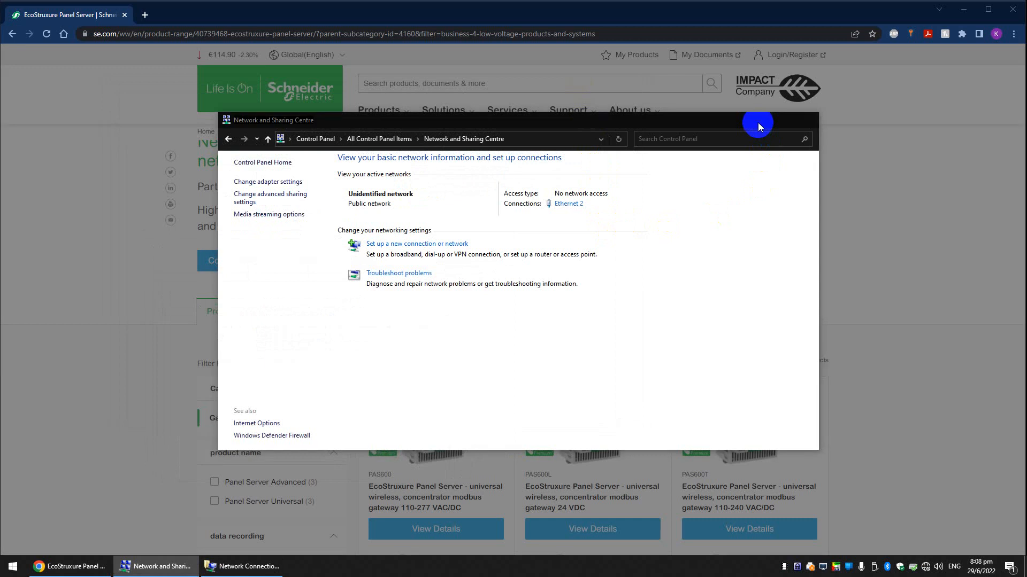
{"action": "left_click", "coordinate": [757, 120]}
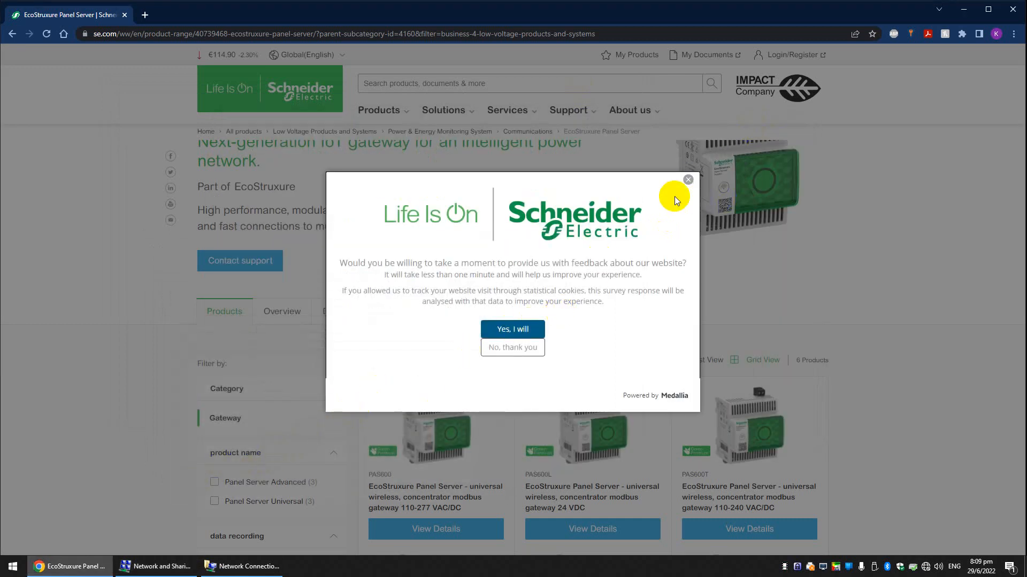
{"action": "left_click", "coordinate": [689, 180]}
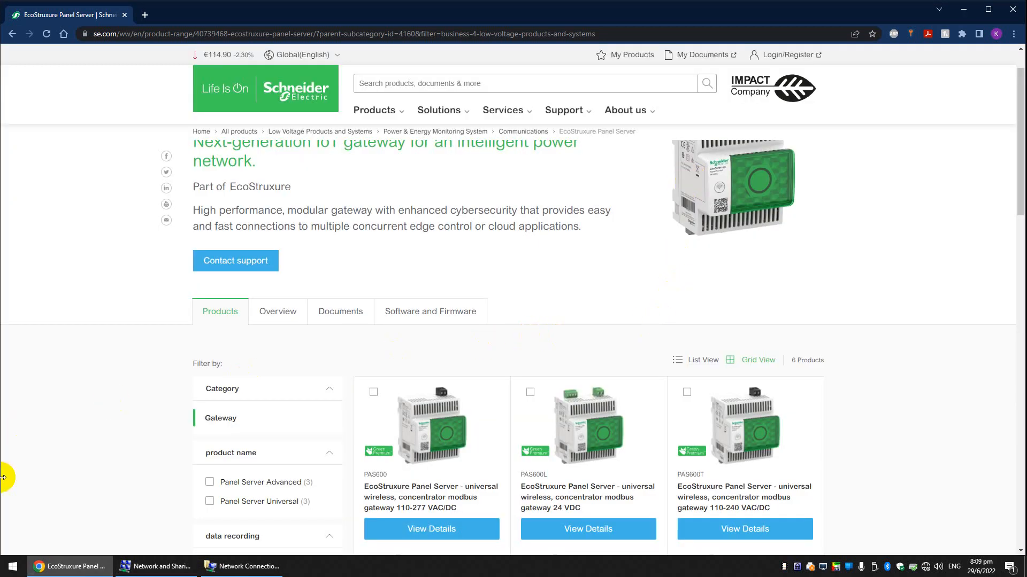
Step: Open a new File Explorer window and show This PC
{"action": "left_click", "coordinate": [12, 568]}
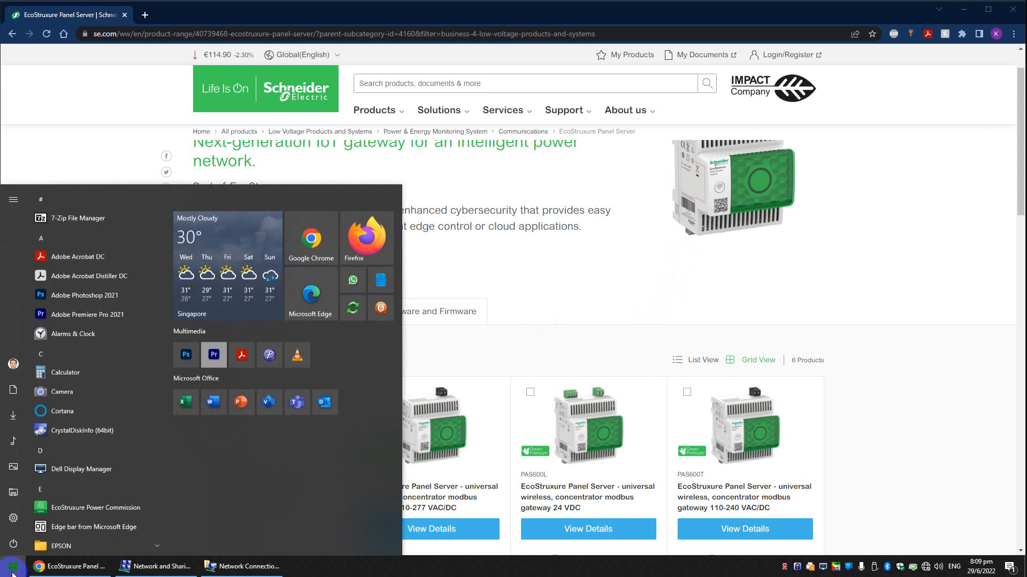
{"action": "left_click", "coordinate": [20, 496]}
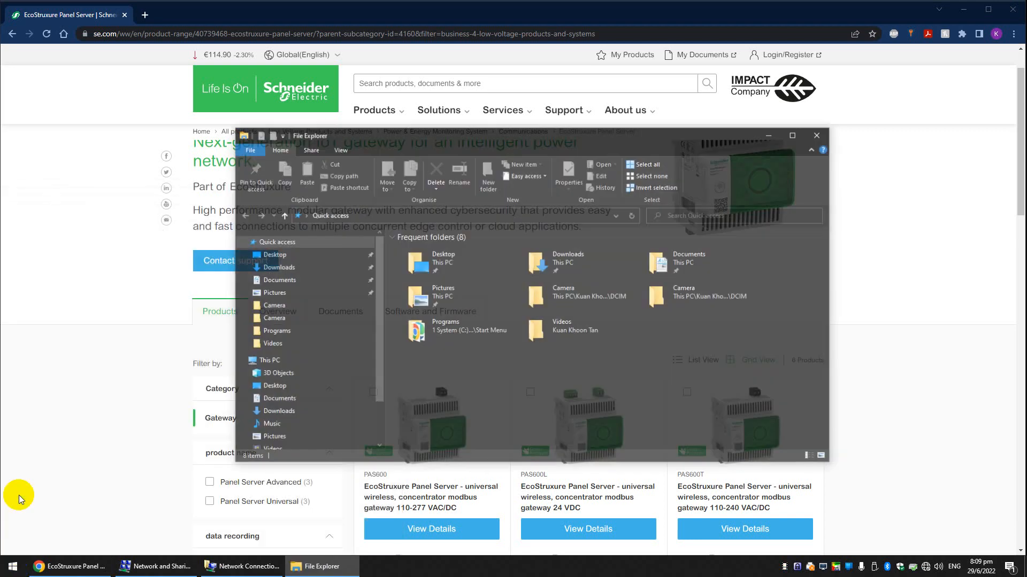
{"action": "left_click", "coordinate": [273, 361]}
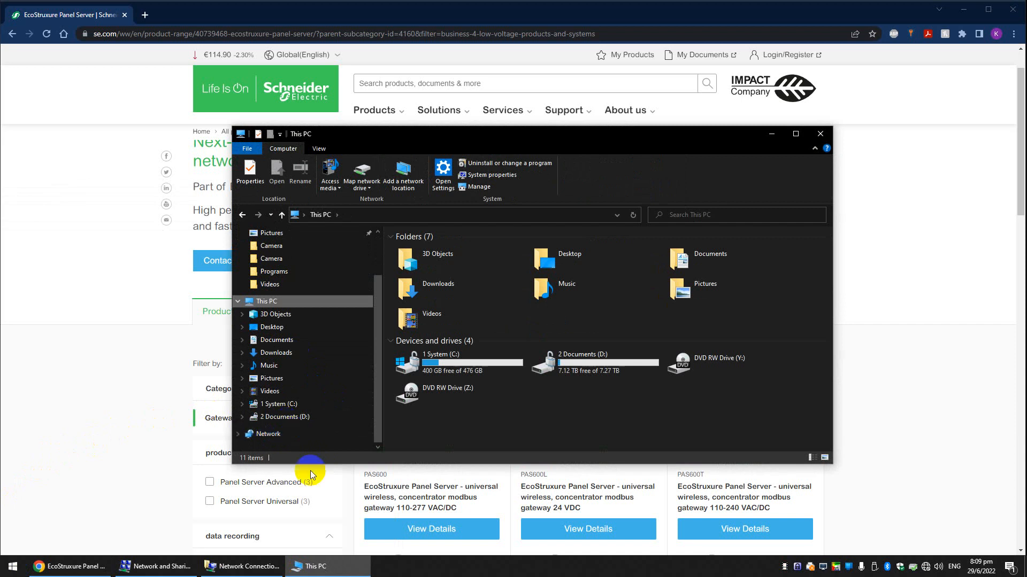
Step: Switch back to Network Connections and check the connection details of Ethernet 2
{"action": "left_click", "coordinate": [266, 571]}
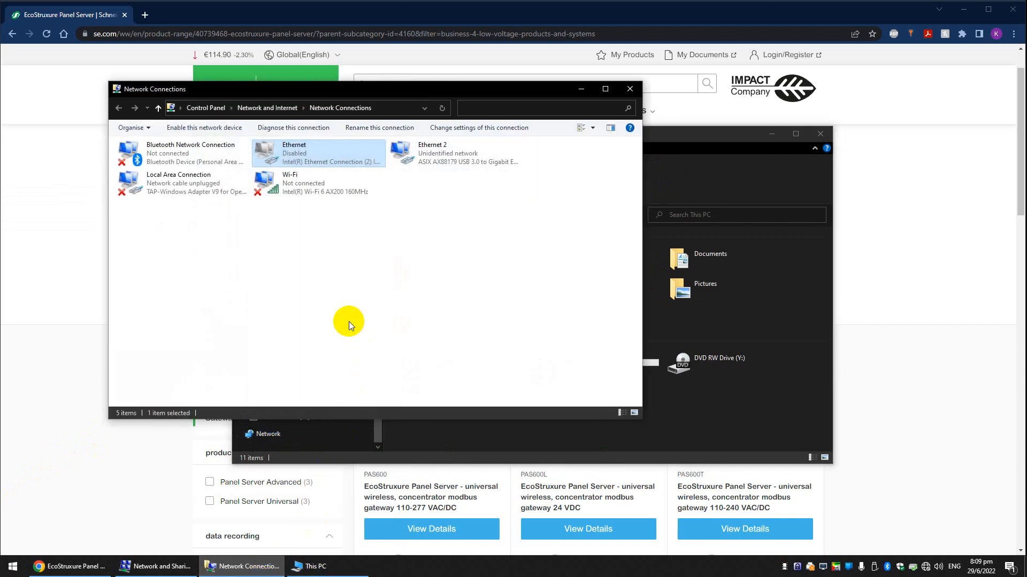
{"action": "left_click", "coordinate": [349, 321]}
{"action": "double_click", "coordinate": [435, 156]}
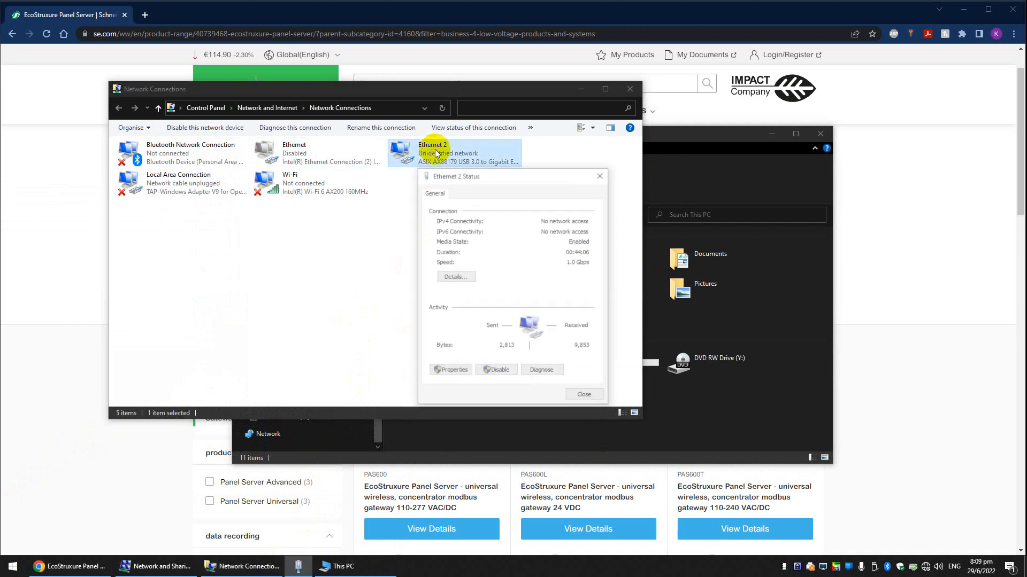
{"action": "left_click", "coordinate": [455, 276]}
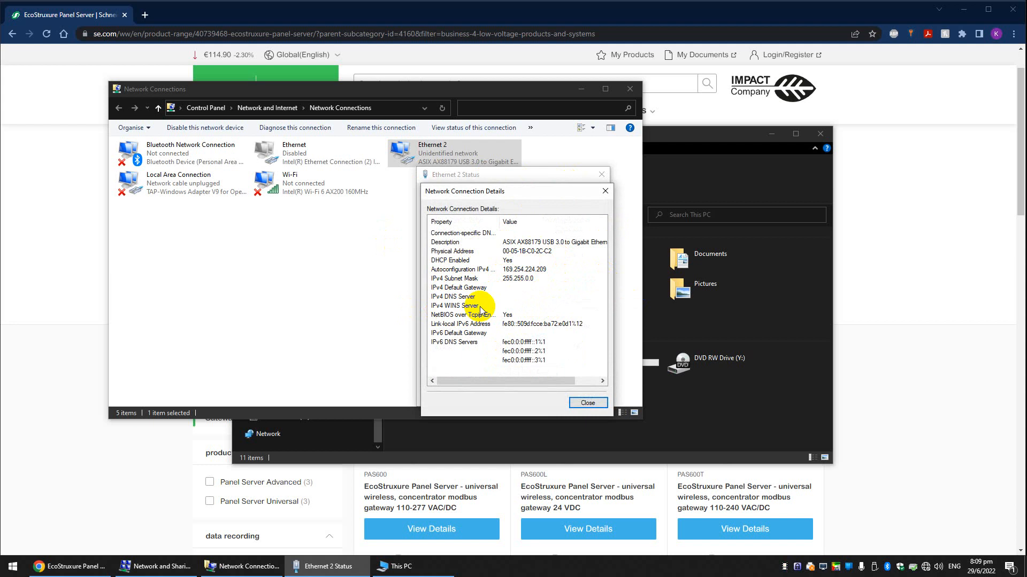
{"action": "left_click", "coordinate": [588, 402]}
Step: Review the IPv6 and IPv4 properties of Ethernet 2 without changing them, and close the Network Connections window
{"action": "left_click", "coordinate": [452, 372]}
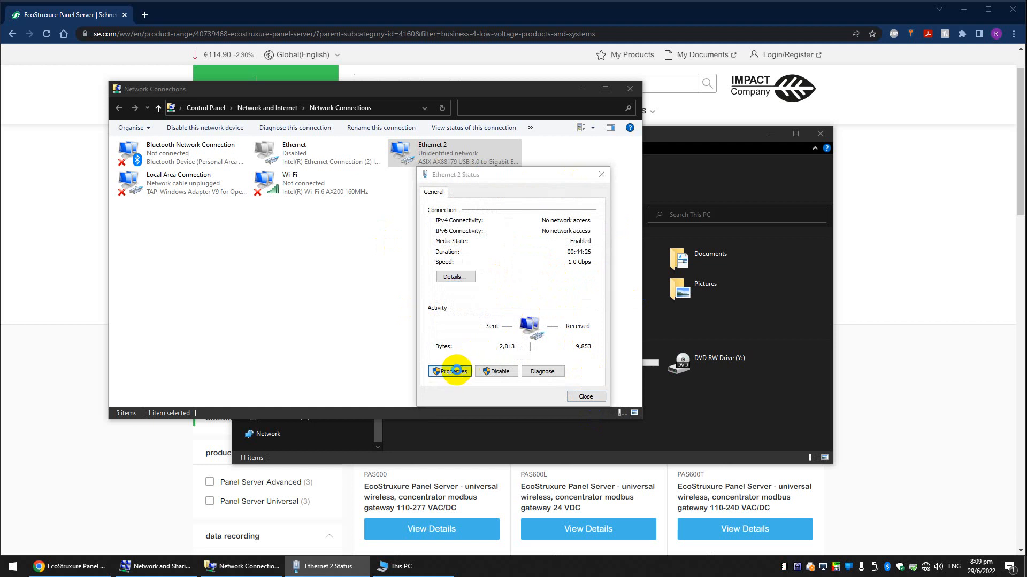
{"action": "left_click", "coordinate": [554, 298]}
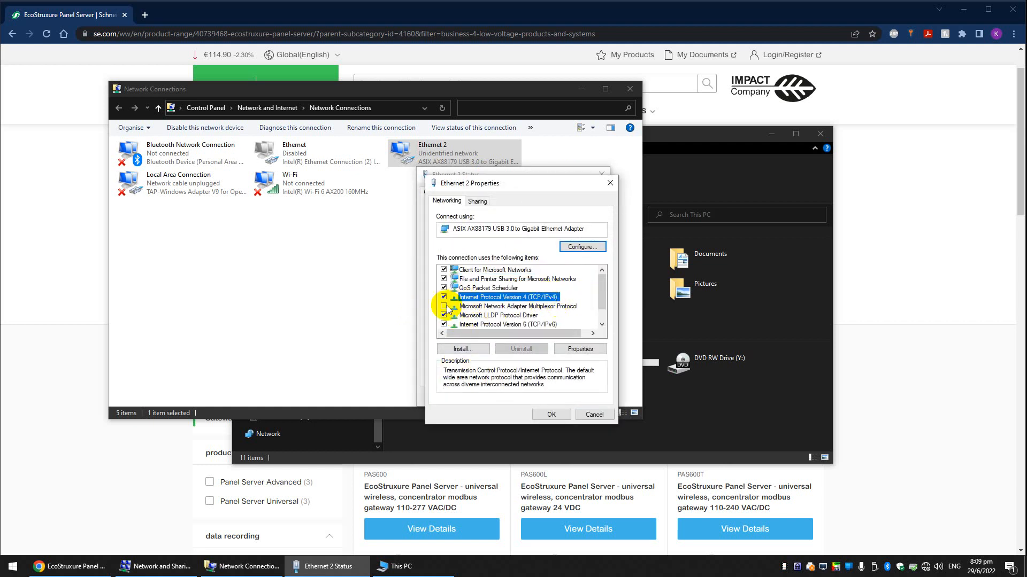
{"action": "left_click", "coordinate": [442, 324]}
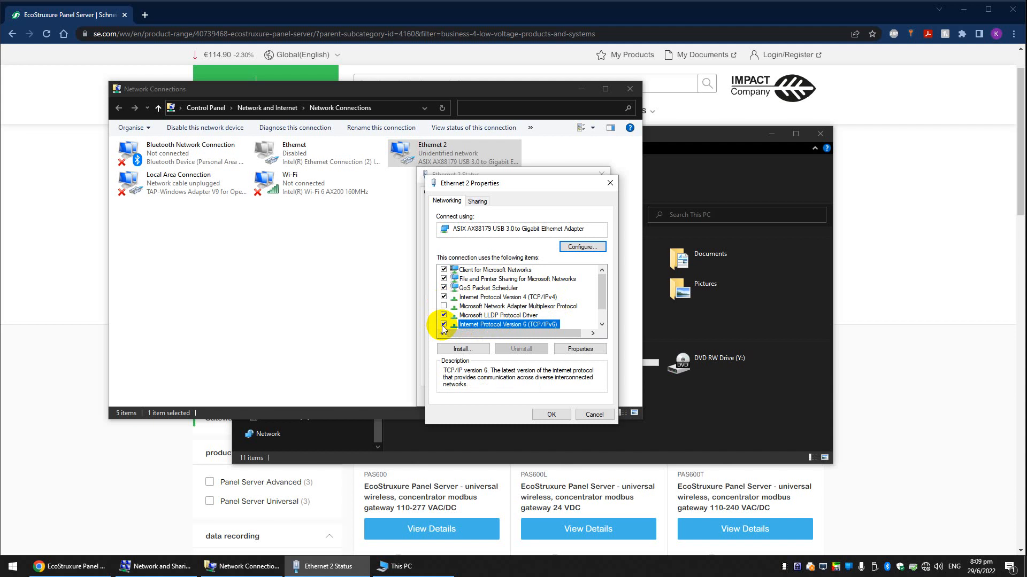
{"action": "double_click", "coordinate": [487, 324]}
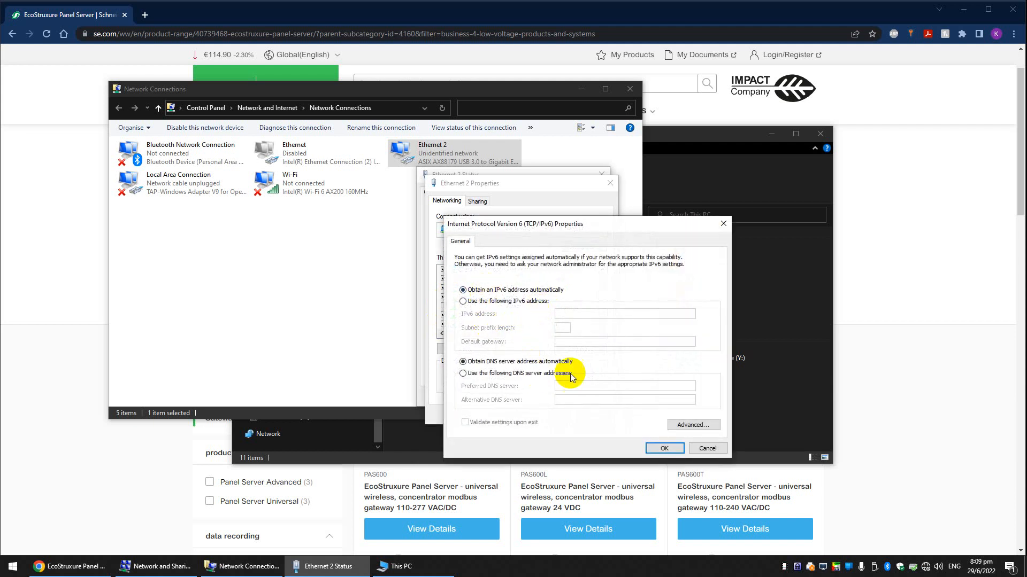
{"action": "left_click", "coordinate": [697, 448]}
{"action": "double_click", "coordinate": [497, 297]}
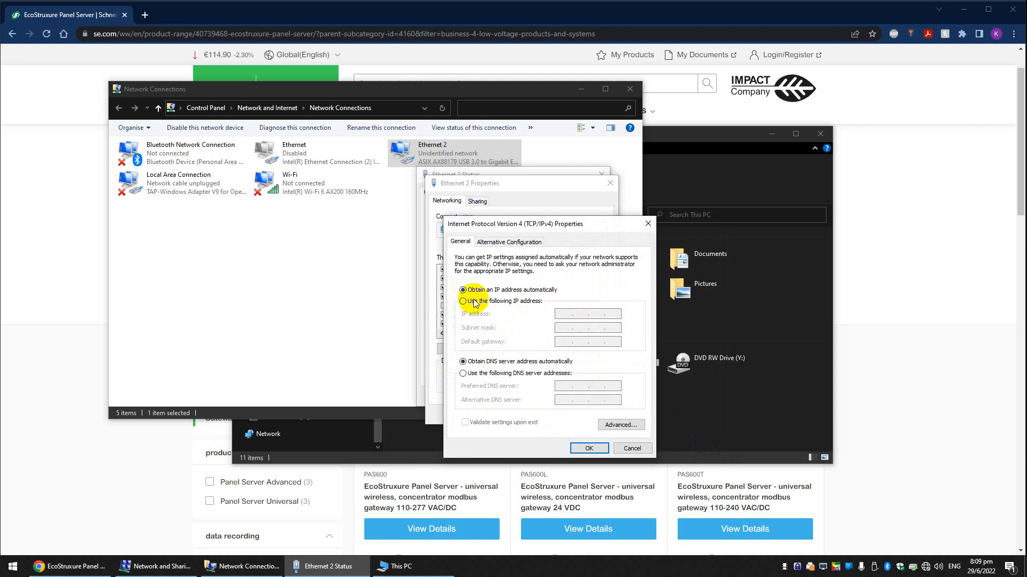
{"action": "left_click", "coordinate": [635, 448]}
{"action": "left_click", "coordinate": [591, 415]}
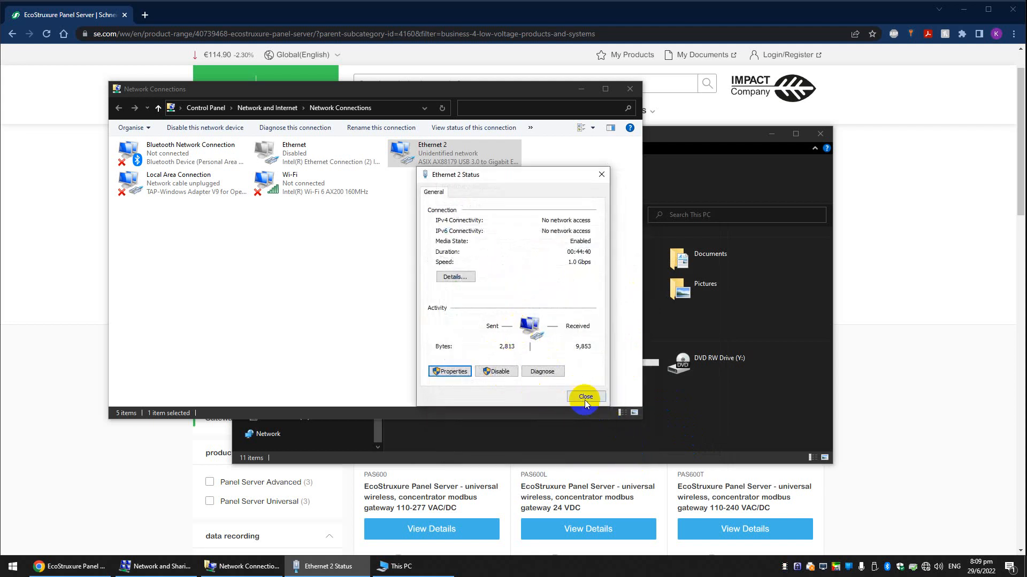
{"action": "left_click", "coordinate": [585, 397]}
{"action": "left_click", "coordinate": [630, 91]}
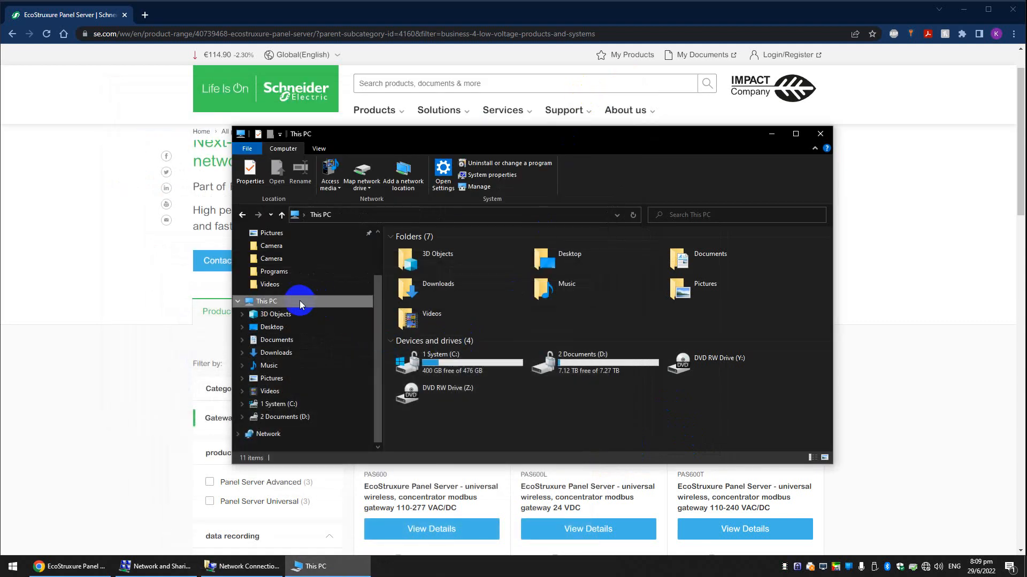
Step: Browse to Network in File Explorer and turn on network discovery and file sharing, making the connected network private
{"action": "left_click", "coordinate": [267, 435]}
{"action": "left_click", "coordinate": [321, 217]}
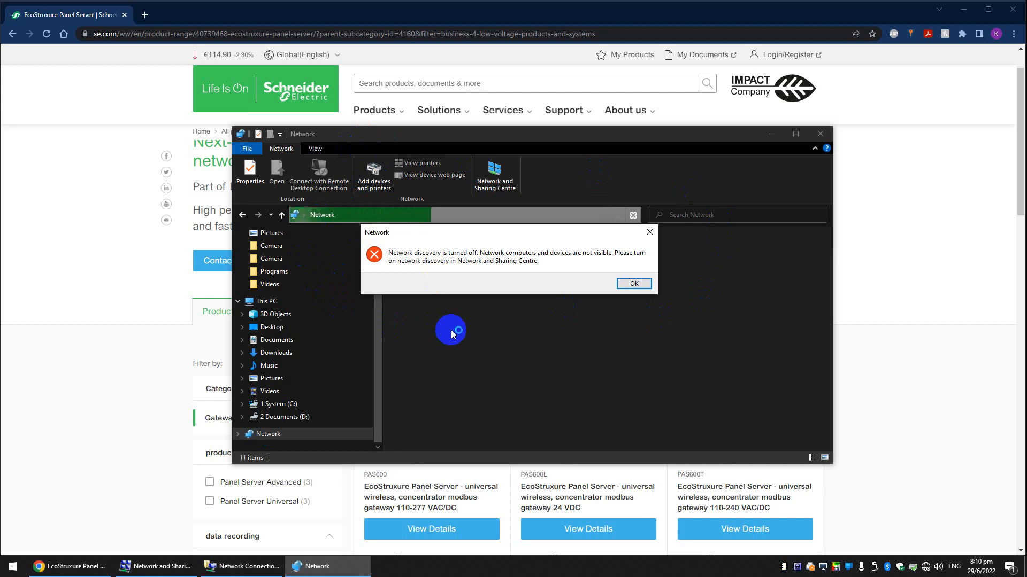
{"action": "left_click", "coordinate": [632, 284]}
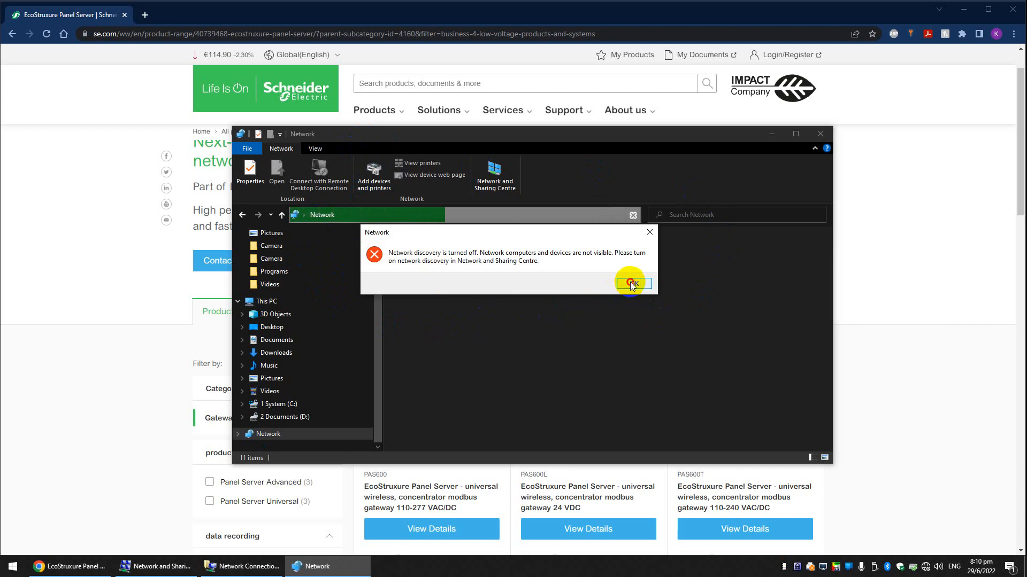
{"action": "left_click", "coordinate": [488, 235]}
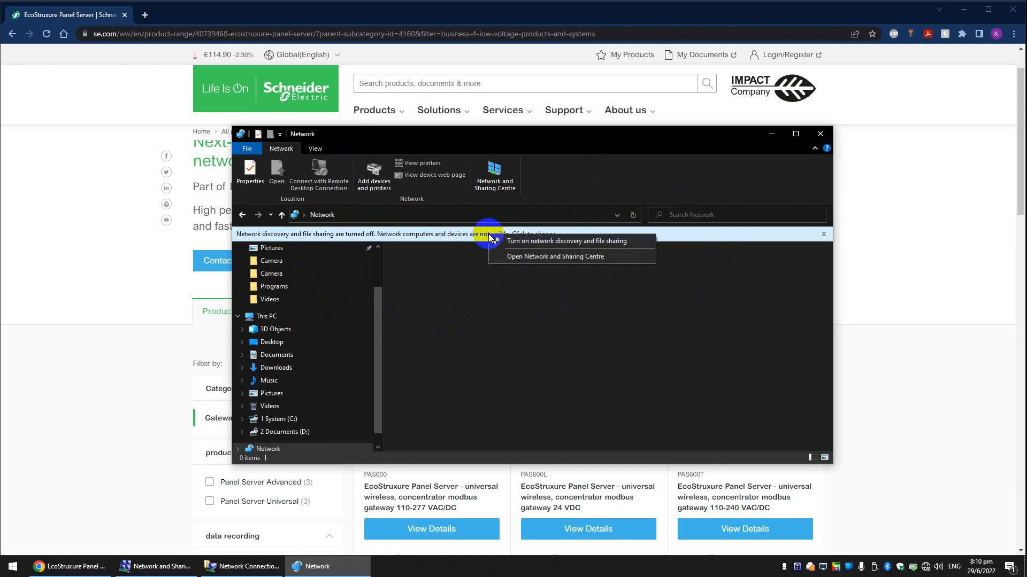
{"action": "left_click", "coordinate": [530, 242]}
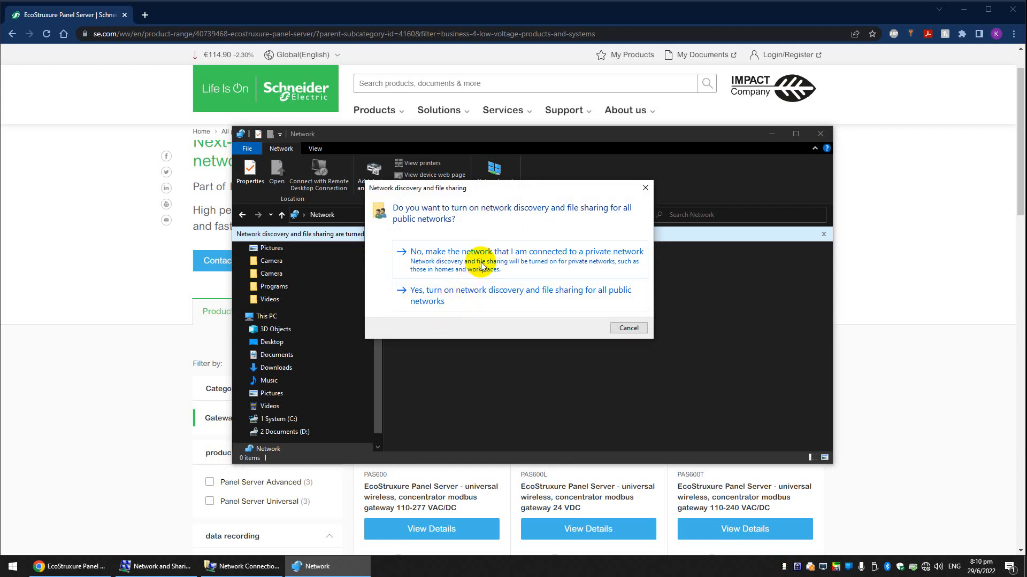
{"action": "left_click", "coordinate": [523, 255]}
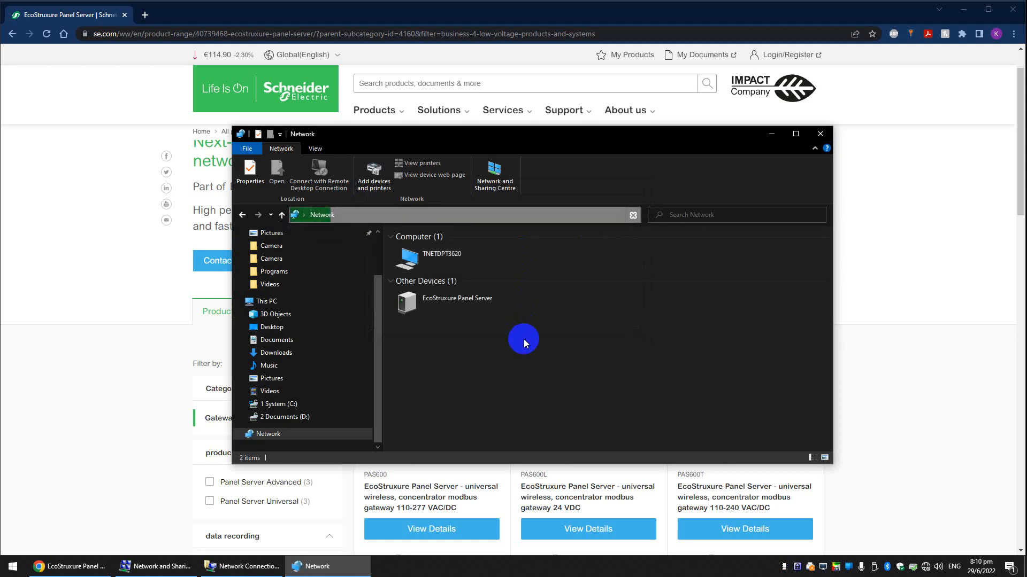
Step: Open the EcoStruxure Panel Server's web page from the discovered network devices and proceed to 169.254.191.106 past the certificate warning
{"action": "left_click", "coordinate": [451, 306]}
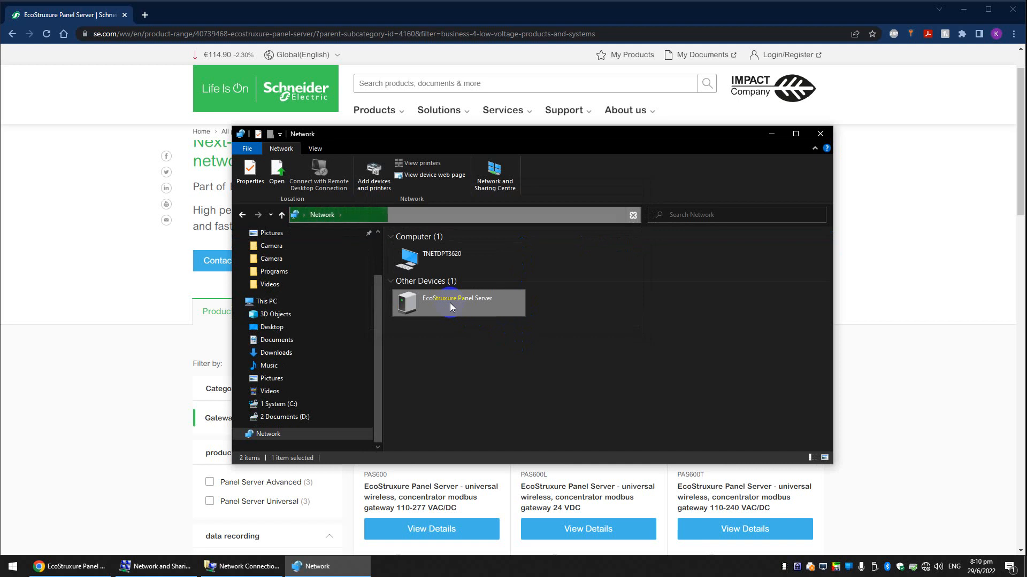
{"action": "double_click", "coordinate": [450, 303]}
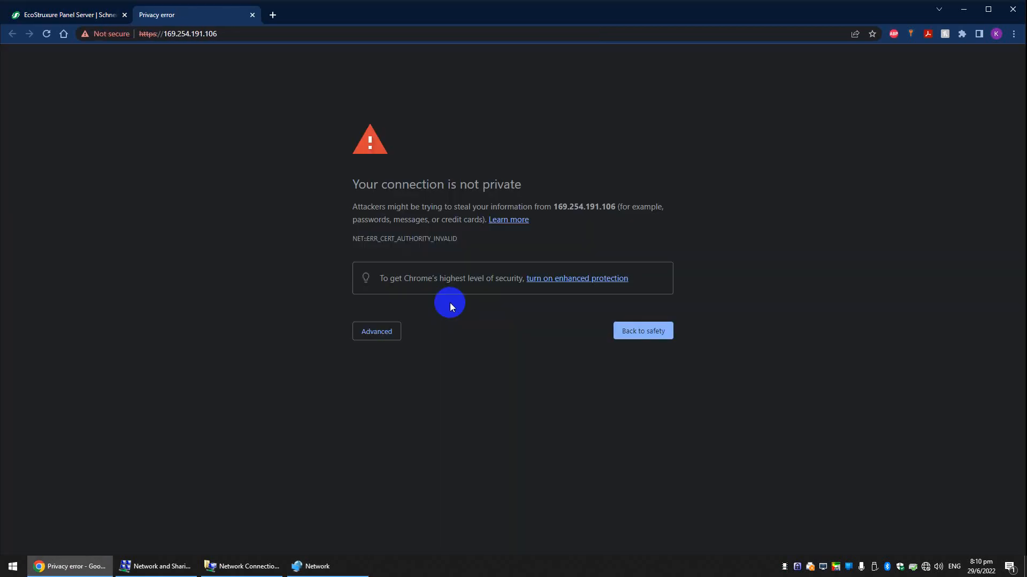
{"action": "left_click", "coordinate": [296, 34]}
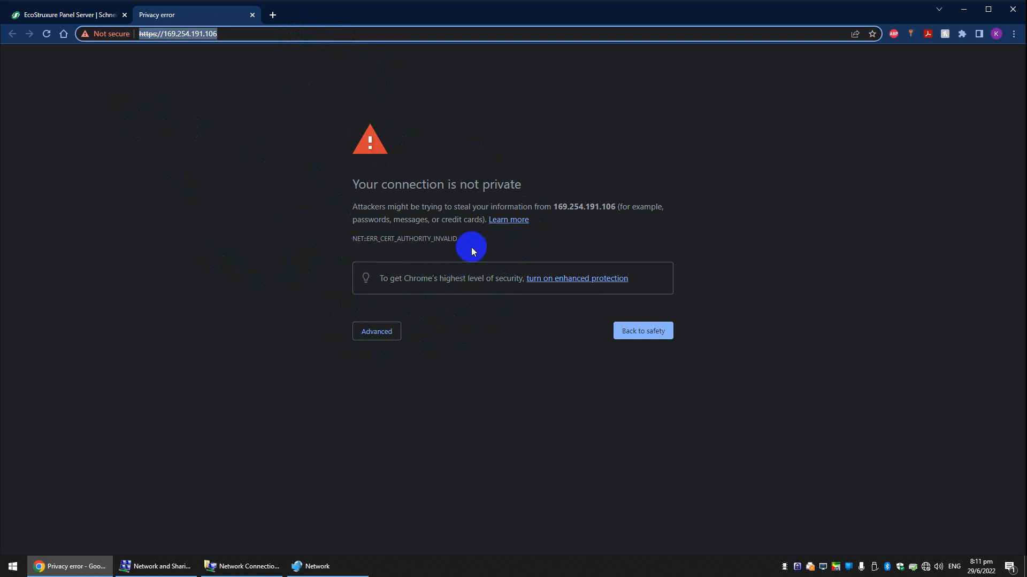
{"action": "left_click", "coordinate": [377, 331]}
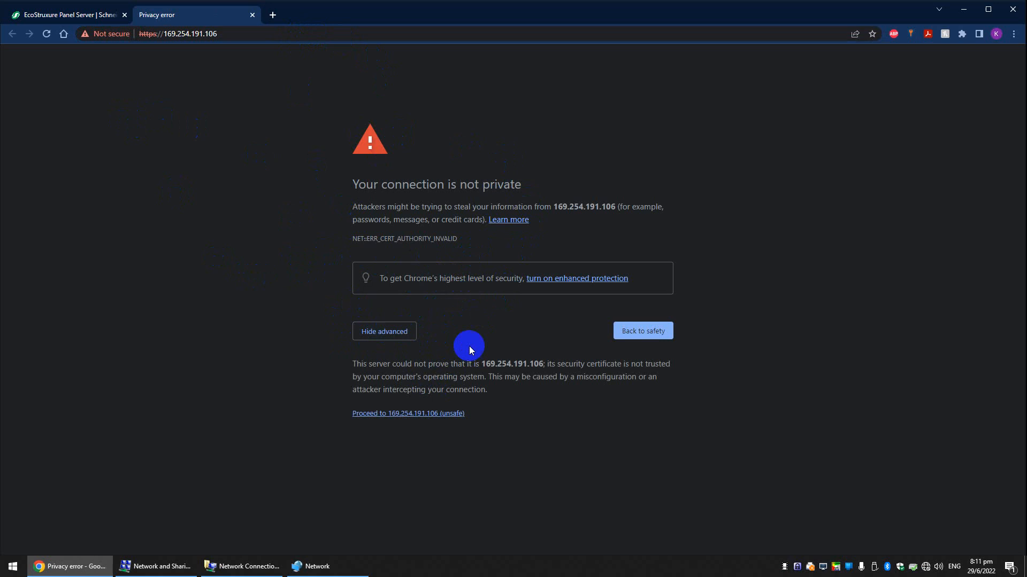
{"action": "left_click", "coordinate": [445, 413]}
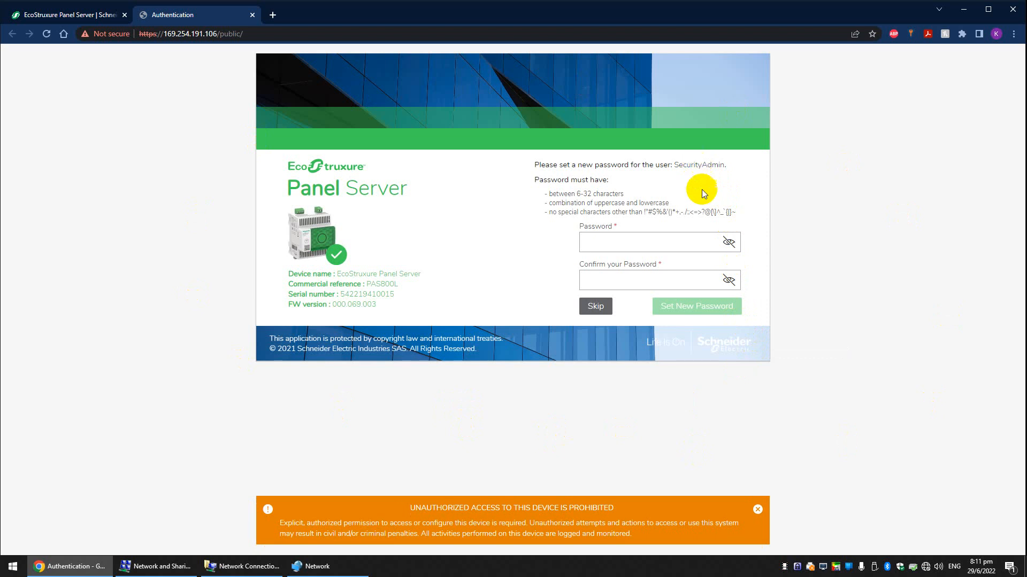
Step: Set a new password for the SecurityAdmin account, entering it in the password and confirmation fields
{"action": "left_click", "coordinate": [699, 243]}
{"action": "type", "text": "•••••••••"}
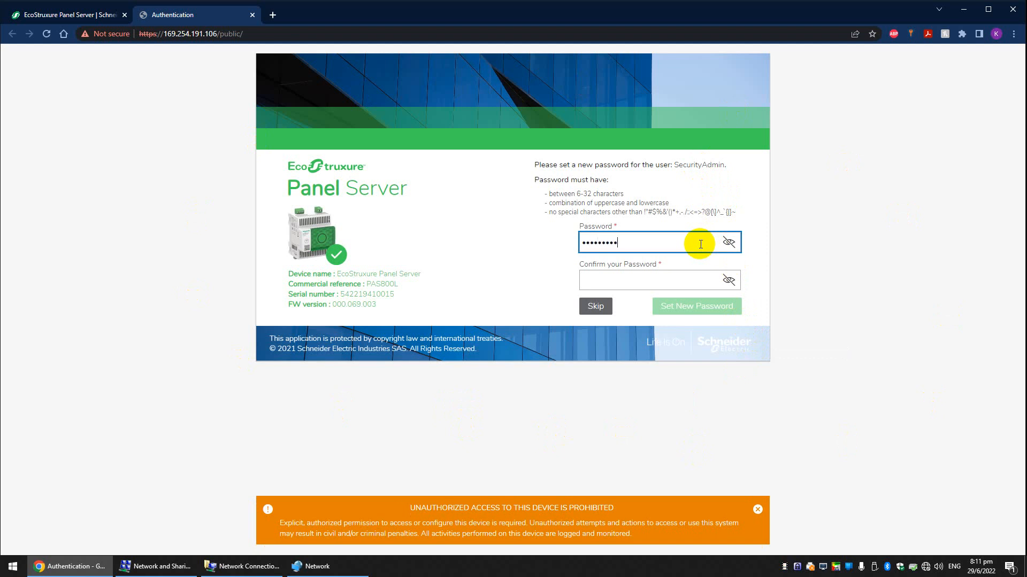
{"action": "key", "text": "Tab"}
{"action": "type", "text": "•••••••••"}
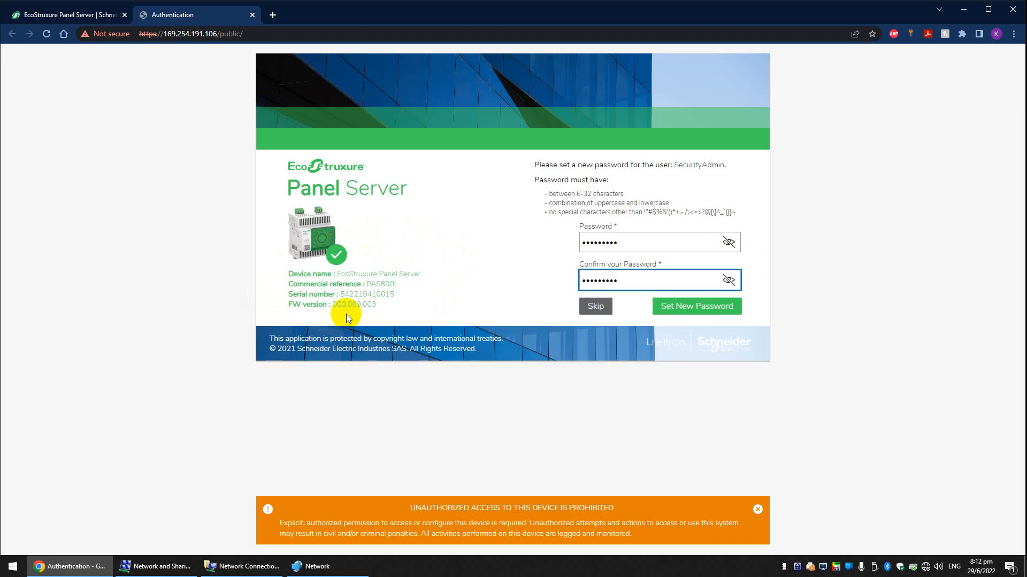
{"action": "left_click", "coordinate": [720, 309]}
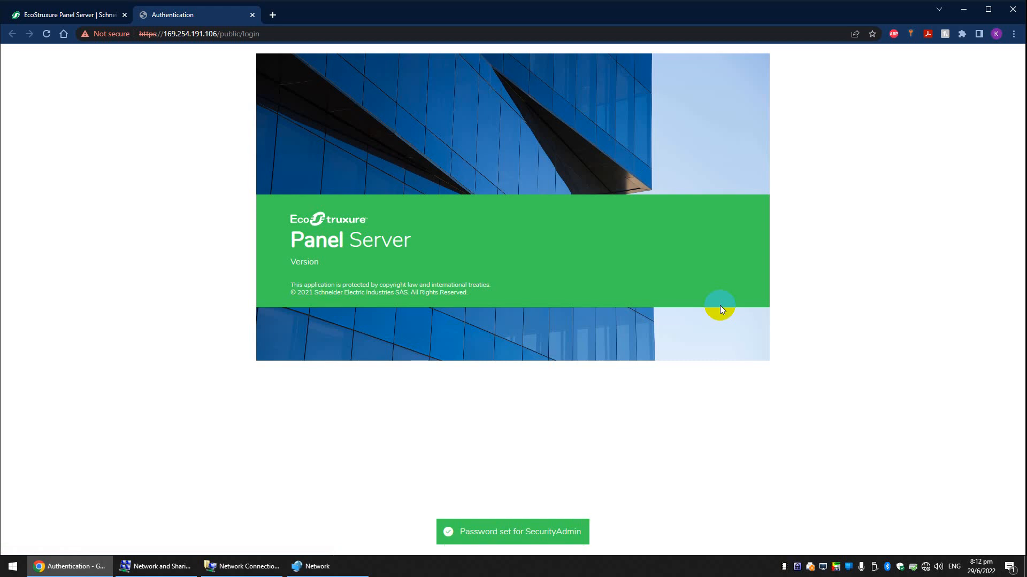
Step: Log in to the Panel Server as SecurityAdmin with the account password
{"action": "left_click", "coordinate": [674, 220]}
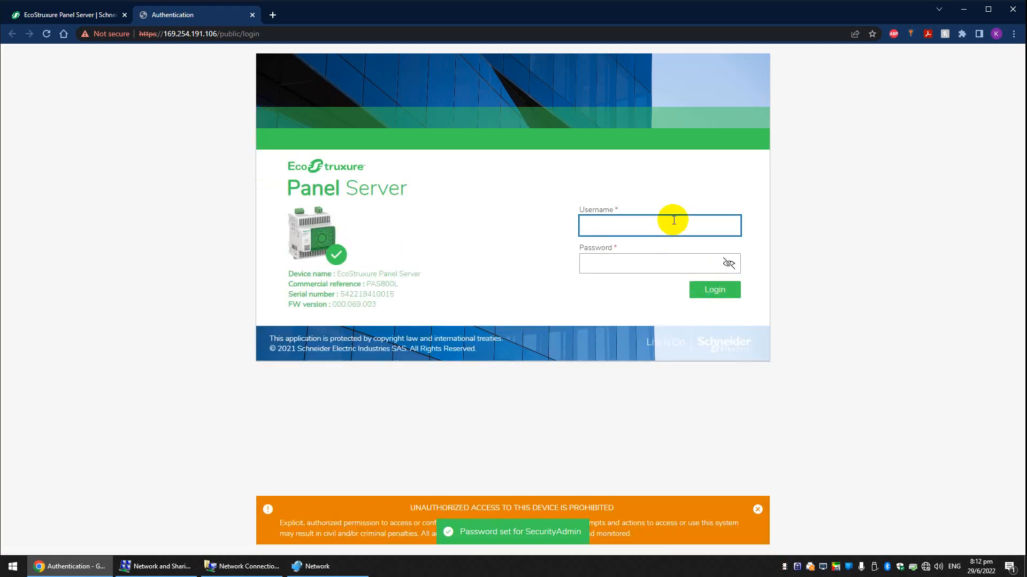
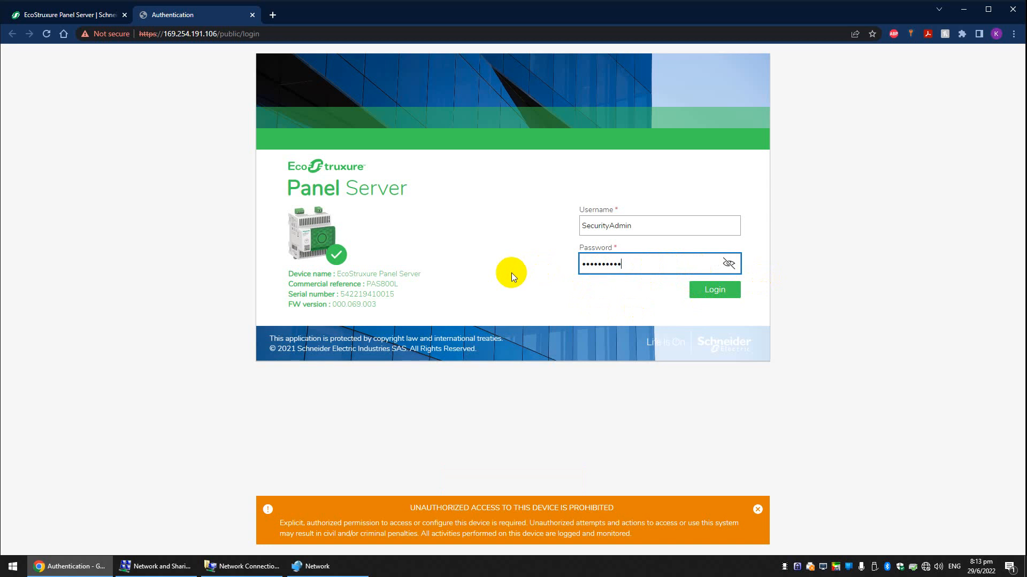
{"action": "key", "text": "BackSpace"}
{"action": "left_click", "coordinate": [715, 290]}
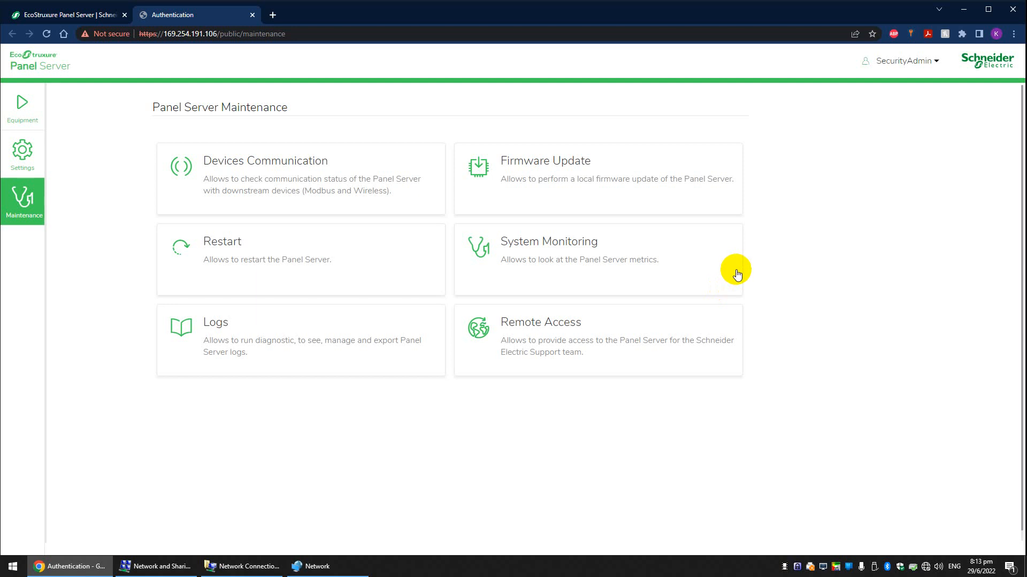
Step: Change the SecurityAdmin account password by entering the old password and the new password with its confirmation, and apply it
{"action": "left_click", "coordinate": [933, 62]}
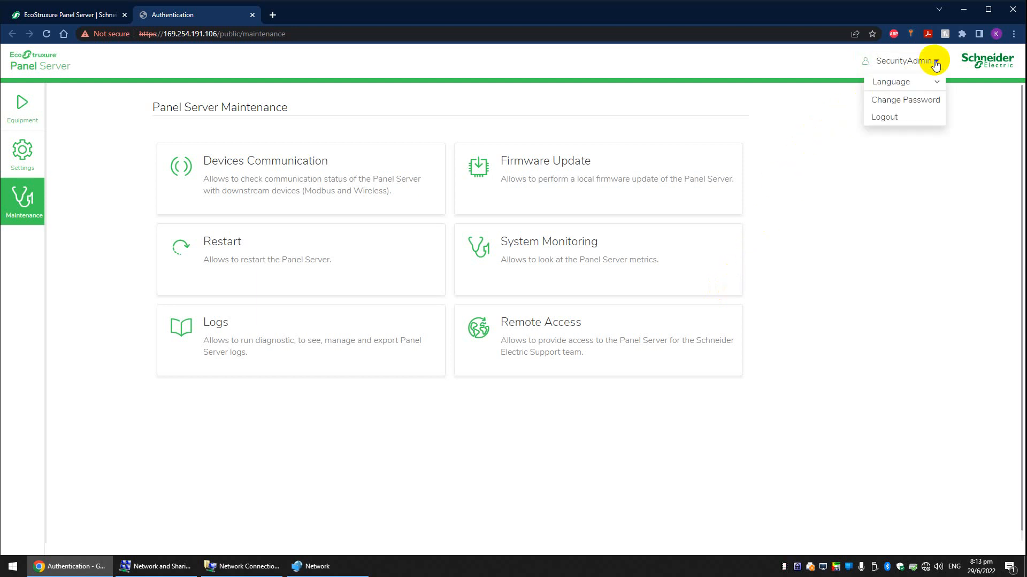
{"action": "left_click", "coordinate": [926, 101]}
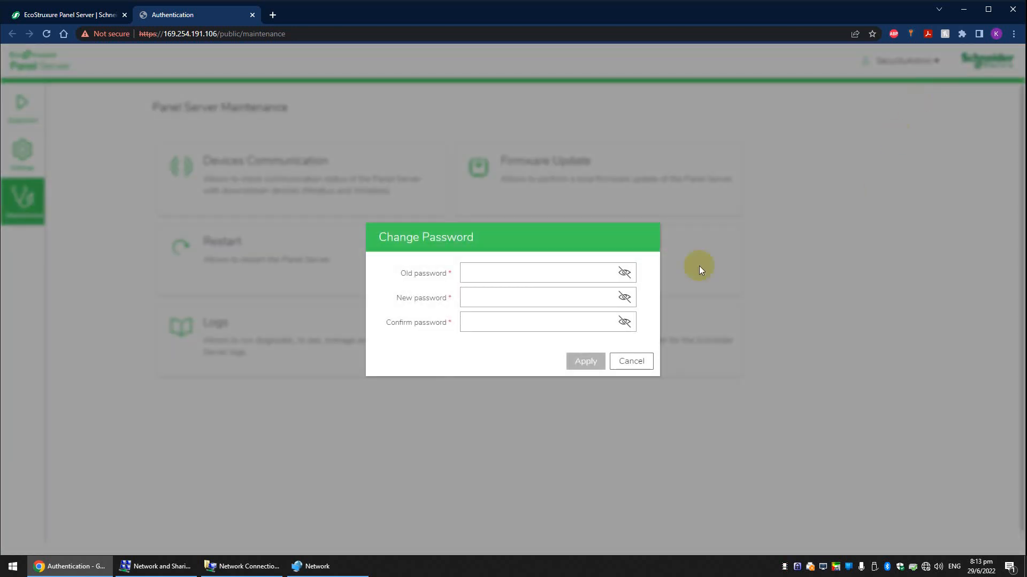
{"action": "left_click", "coordinate": [548, 272]}
{"action": "type", "text": "********"}
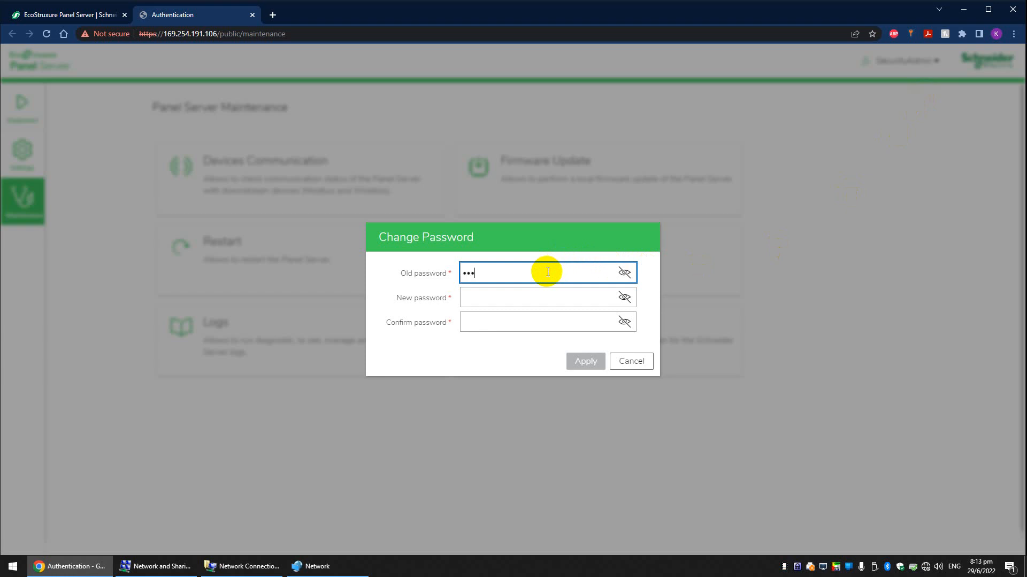
{"action": "key", "text": "Tab"}
{"action": "type", "text": "**********"}
{"action": "key", "text": "Tab"}
{"action": "type", "text": "**"}
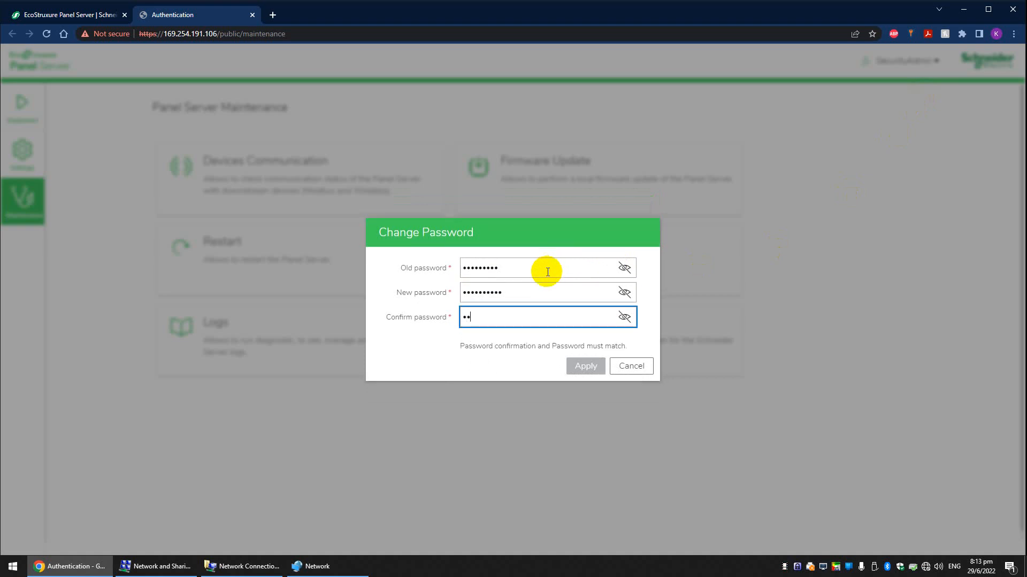
{"action": "type", "text": "********"}
{"action": "left_click", "coordinate": [590, 366]}
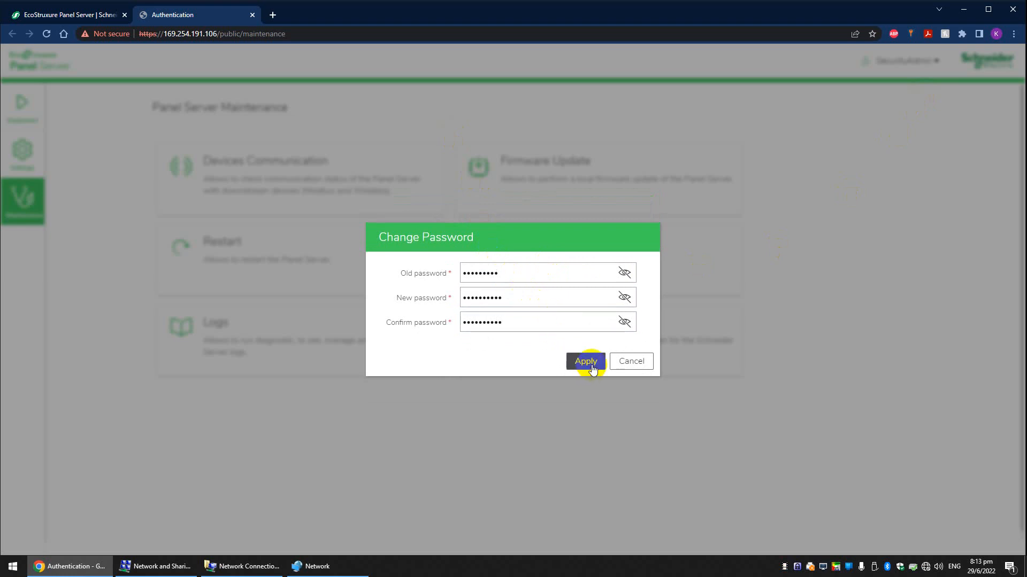
{"action": "left_click", "coordinate": [644, 334]}
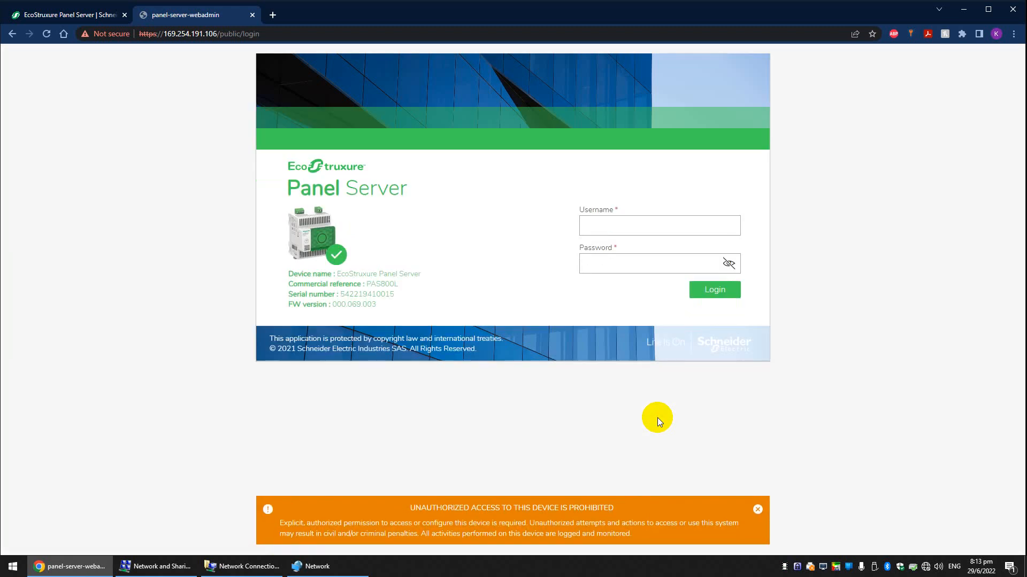
Step: Log in again as SecurityAdmin with the new account password
{"action": "left_click", "coordinate": [667, 228]}
{"action": "type", "text": "Se"}
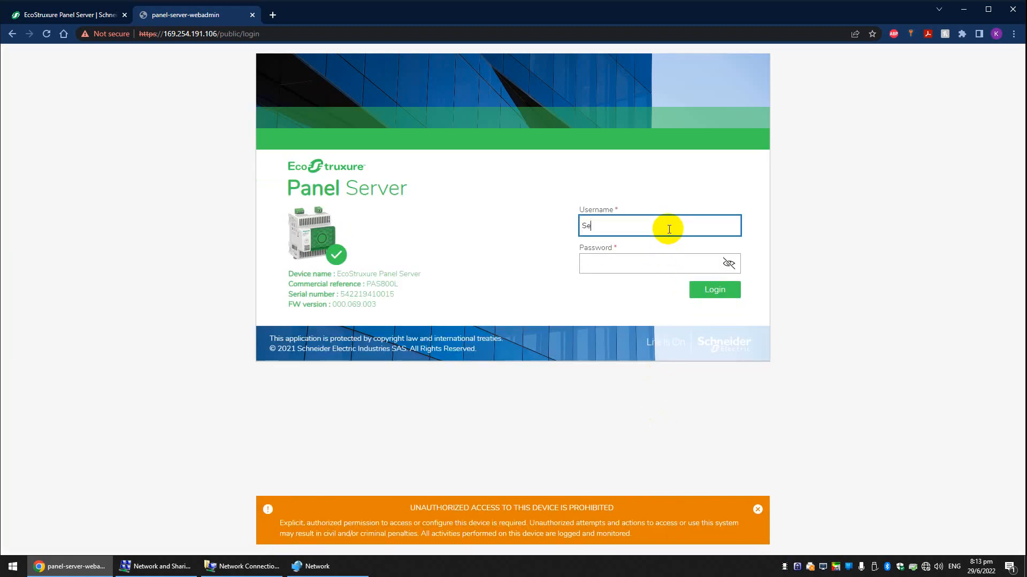
{"action": "type", "text": "curityAdmin"}
{"action": "key", "text": "Tab"}
{"action": "type", "text": "••••••••••"}
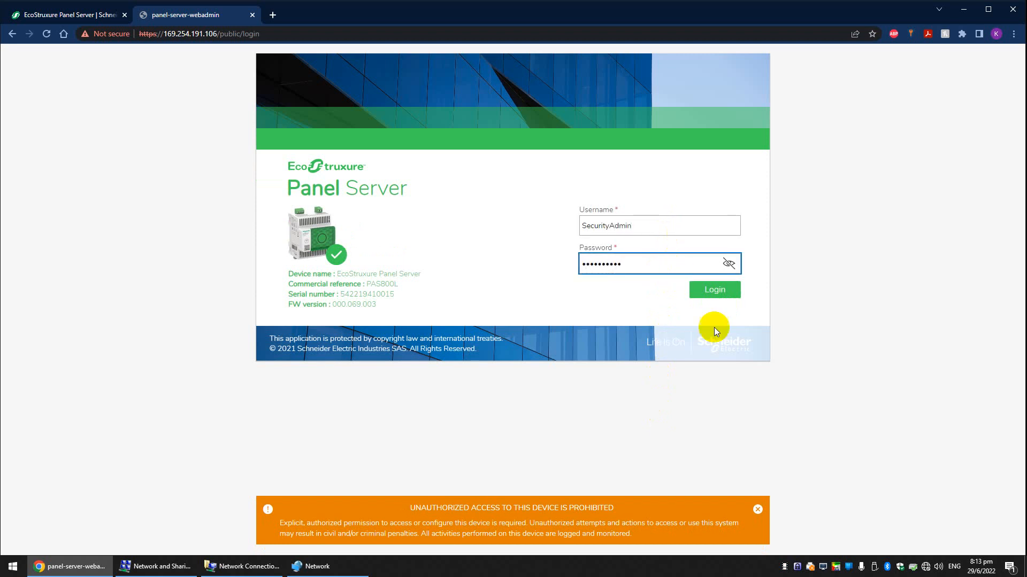
{"action": "left_click", "coordinate": [718, 297]}
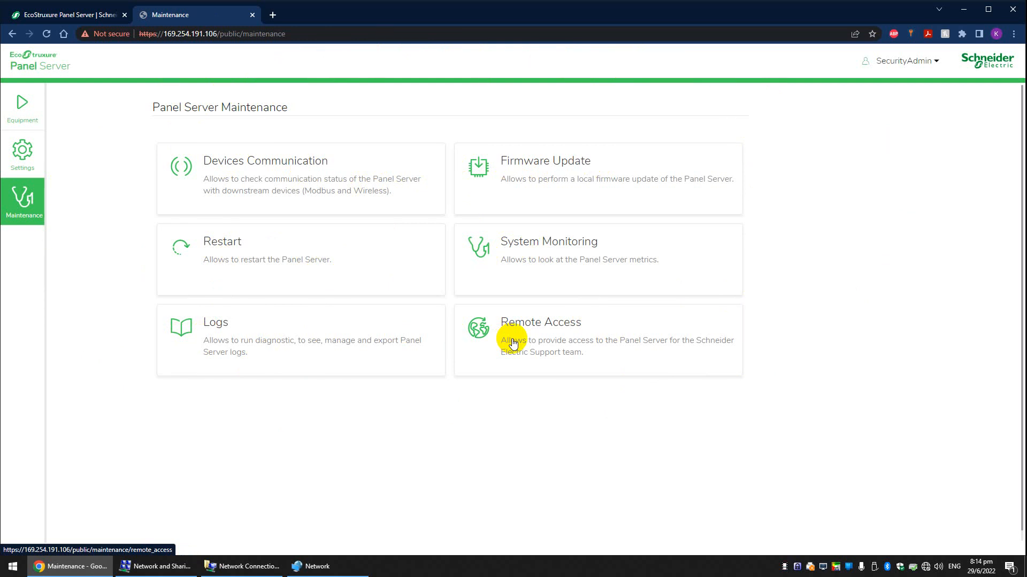
Step: Open the Panel Server's Network Communication settings and examine the available Ethernet modes without changing the selection
{"action": "left_click", "coordinate": [29, 165]}
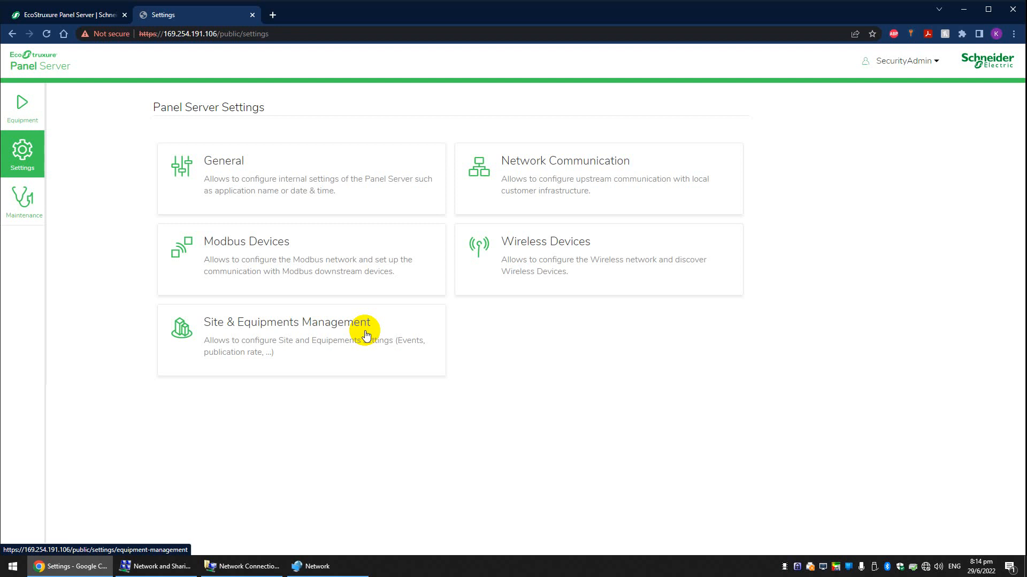
{"action": "left_click", "coordinate": [567, 161]}
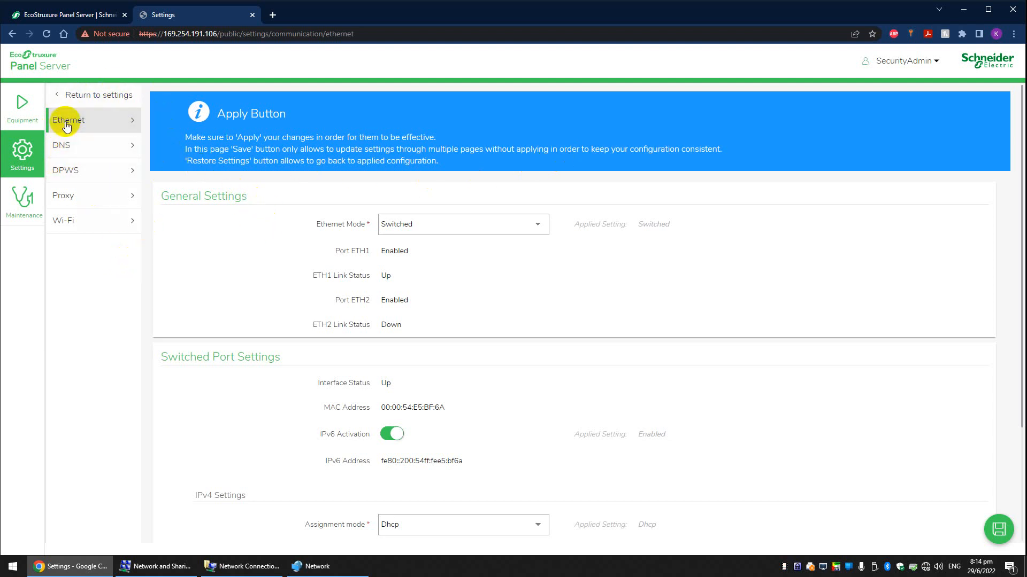
{"action": "left_click", "coordinate": [491, 222]}
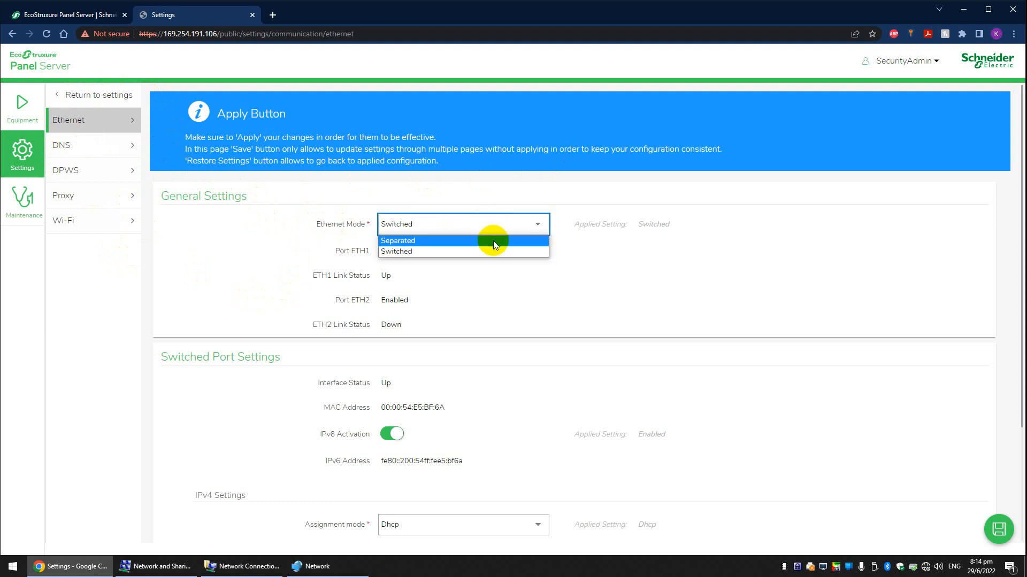
{"action": "left_click", "coordinate": [817, 249]}
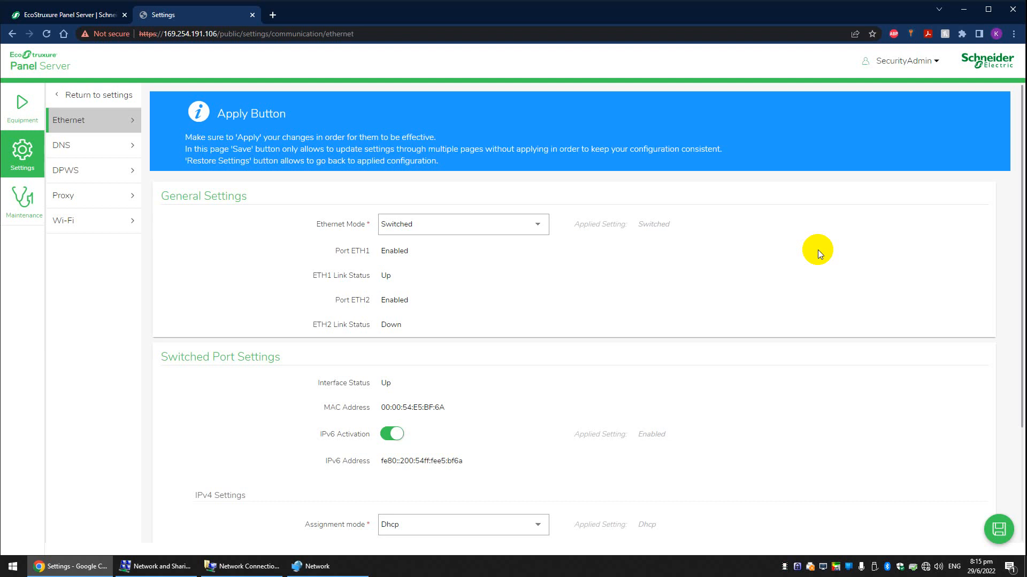
Step: Try the Static IPv4 assignment mode with a trial address of 123.456, clear the address and return the mode to Dhcp
{"action": "scroll", "coordinate": [739, 413], "scroll_direction": "down", "scroll_amount": 3}
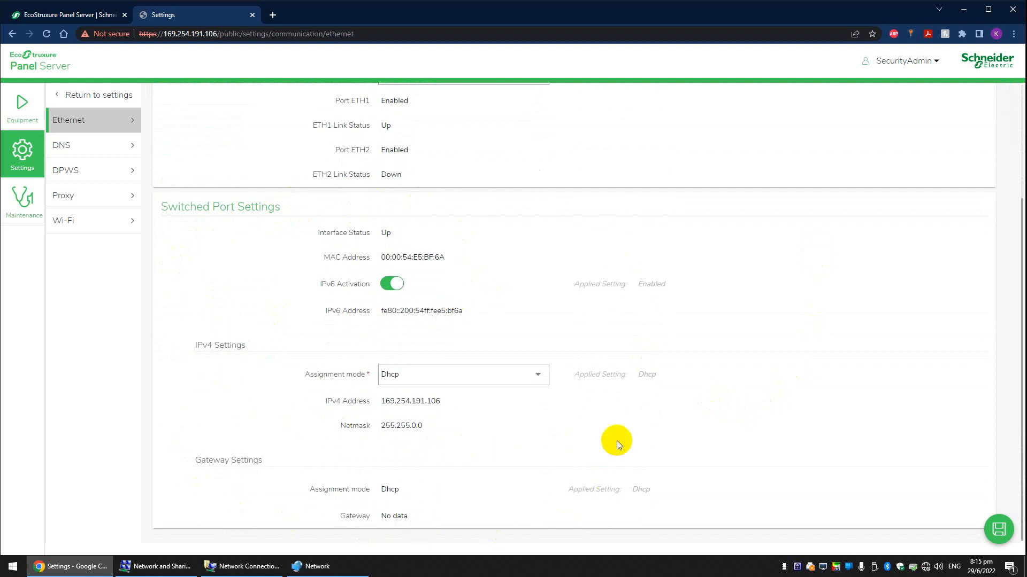
{"action": "left_click", "coordinate": [422, 381]}
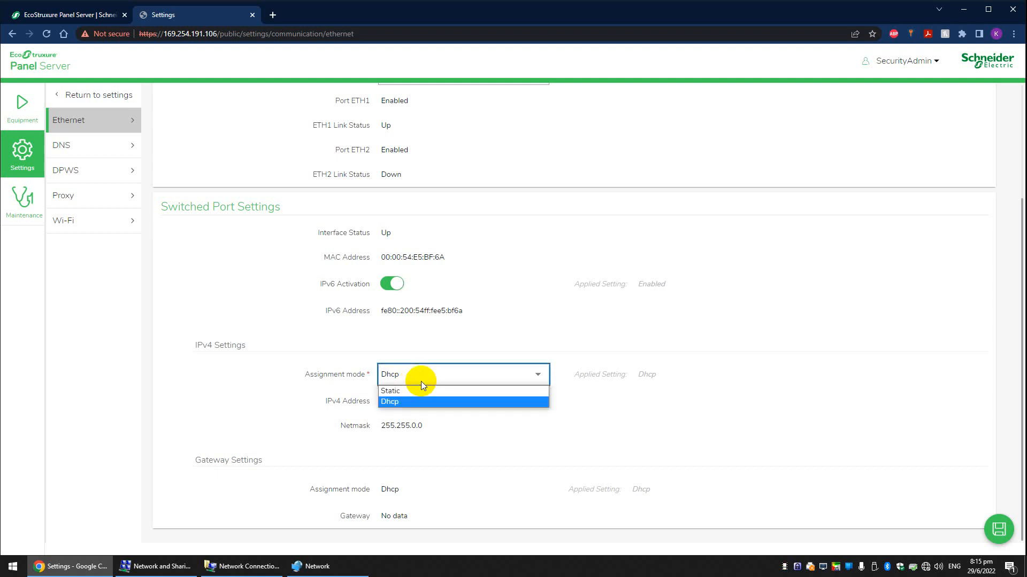
{"action": "left_click", "coordinate": [424, 396]}
{"action": "left_click", "coordinate": [425, 402]}
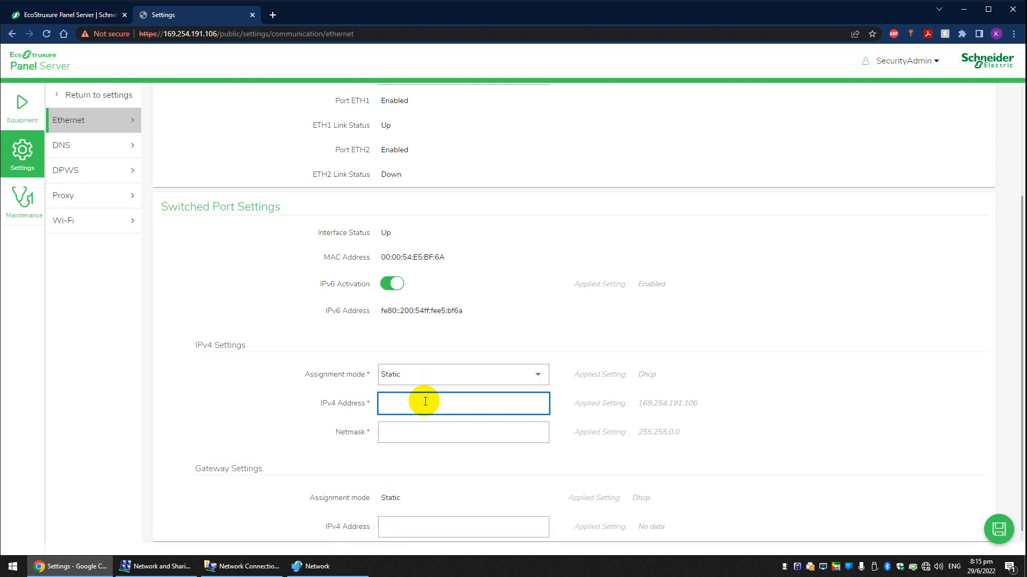
{"action": "type", "text": "123.456"}
{"action": "left_click_drag", "start_coordinate": [425, 402], "coordinate": [378, 442]}
{"action": "key", "text": "BackSpace"}
{"action": "left_click", "coordinate": [411, 377]}
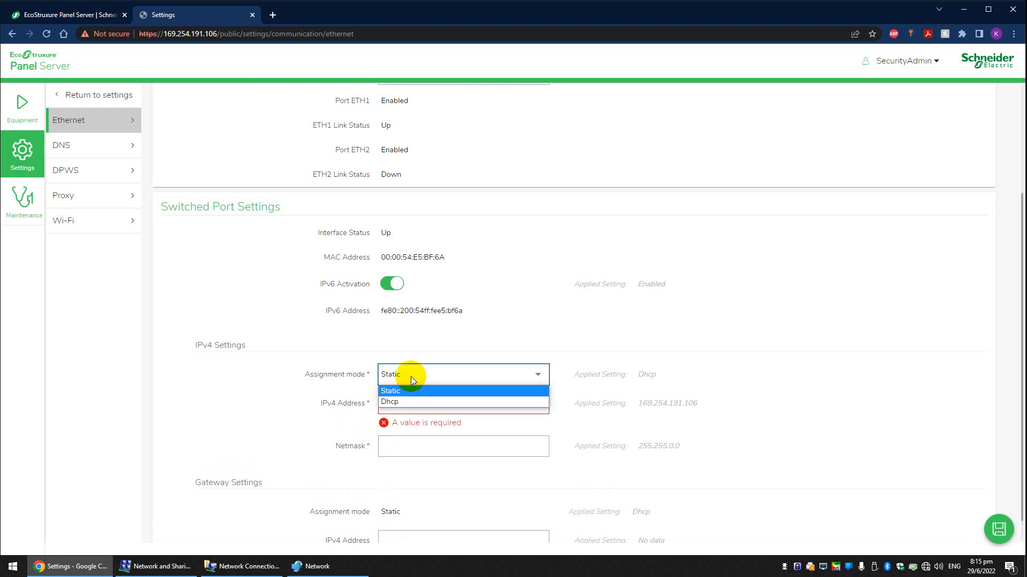
{"action": "left_click", "coordinate": [411, 396]}
{"action": "left_click", "coordinate": [447, 446]}
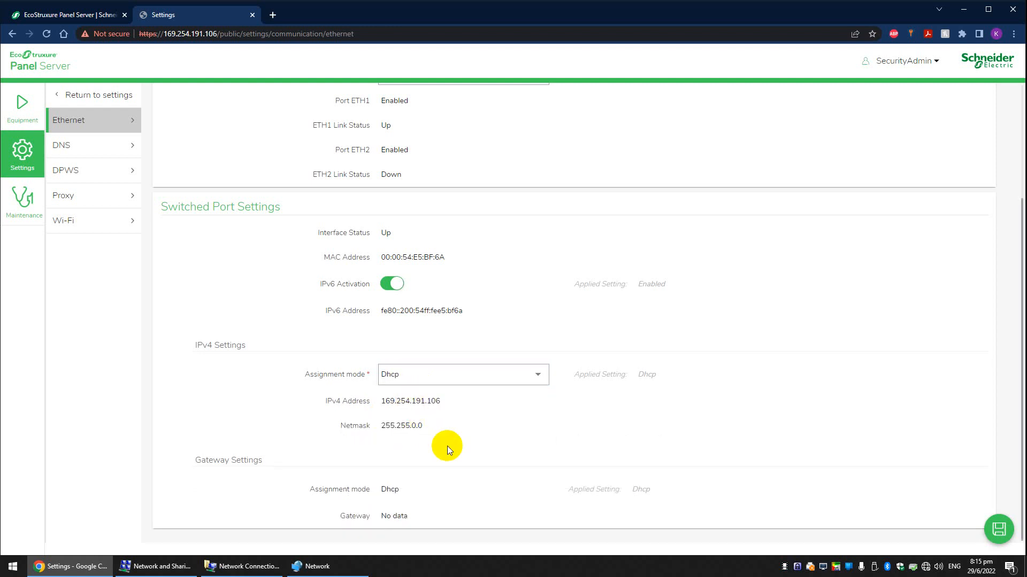
Step: Review the DNS, DPWS, Proxy and Wi-Fi settings, briefly enabling the HTTP proxy to inspect its options and disabling it again
{"action": "left_click", "coordinate": [62, 149]}
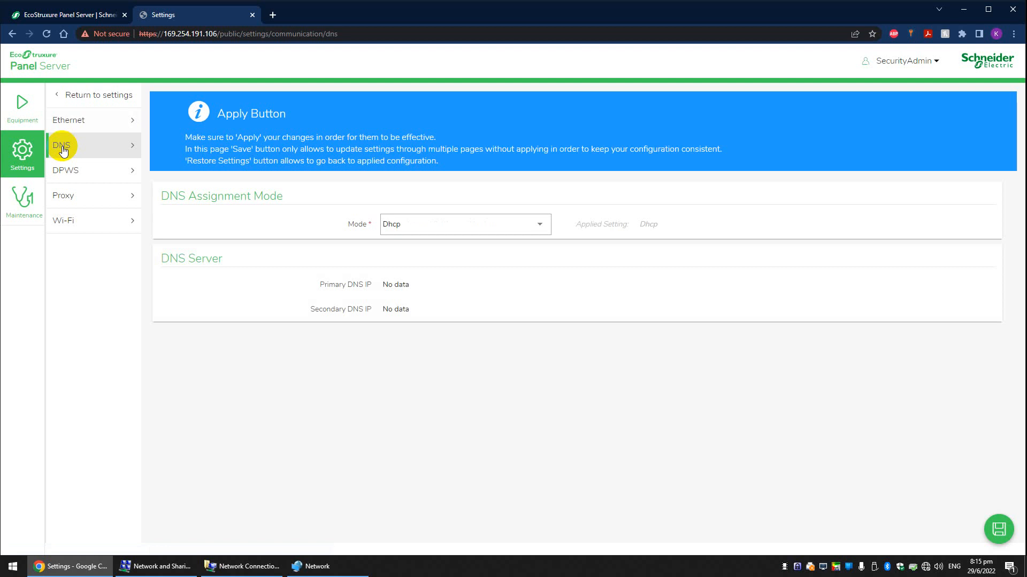
{"action": "left_click", "coordinate": [78, 178]}
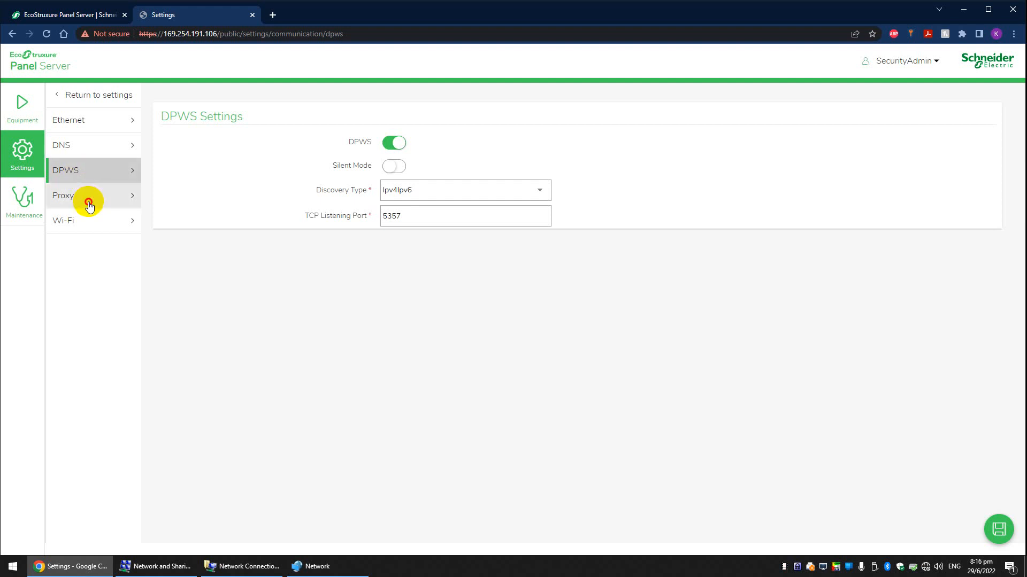
{"action": "left_click", "coordinate": [89, 206]}
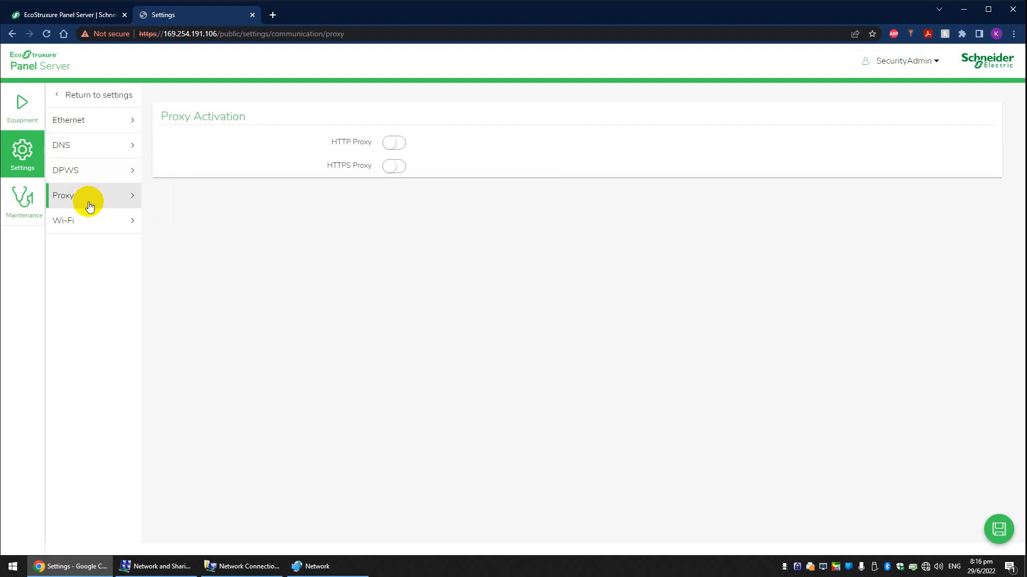
{"action": "left_click", "coordinate": [394, 143]}
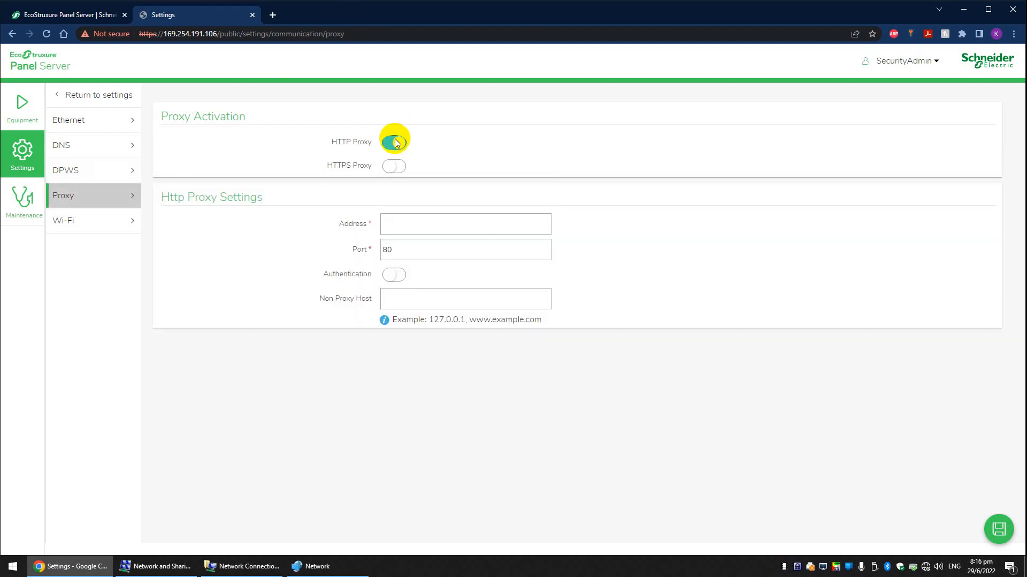
{"action": "left_click", "coordinate": [394, 143]}
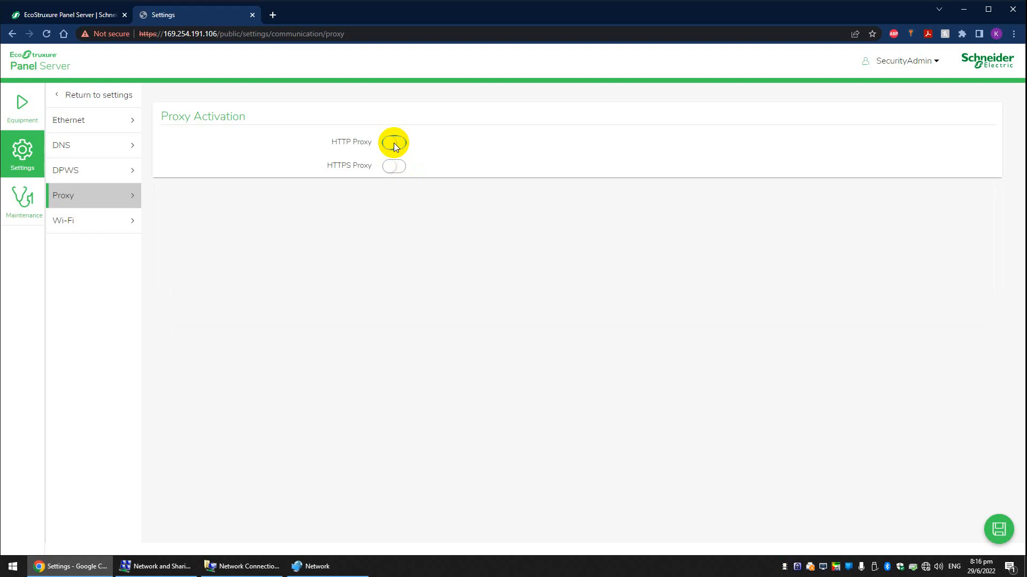
{"action": "left_click", "coordinate": [84, 226]}
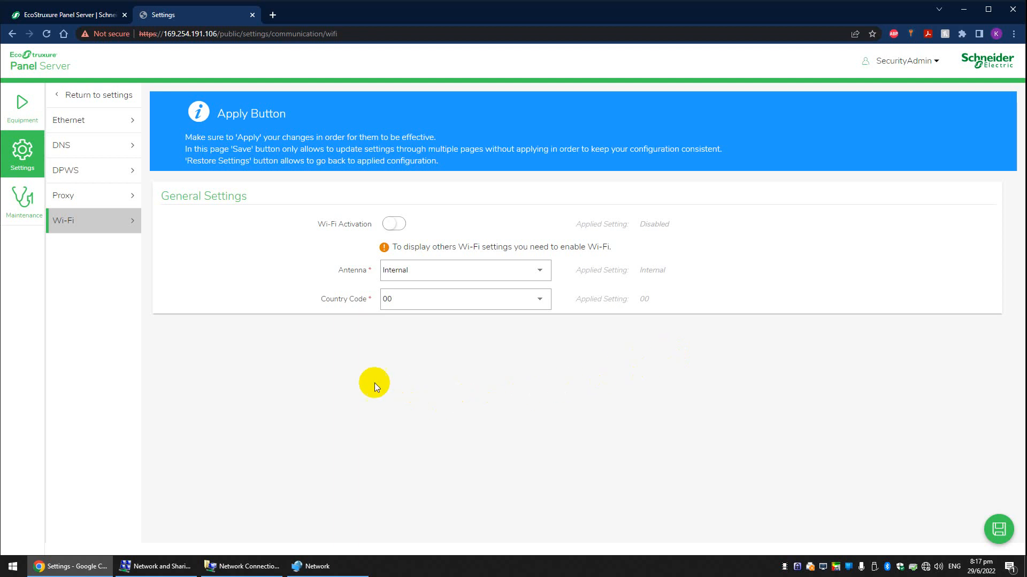
Step: Return to the Network Communication Ethernet settings and examine the options for saving, applying and restoring the configuration
{"action": "left_click", "coordinate": [64, 100]}
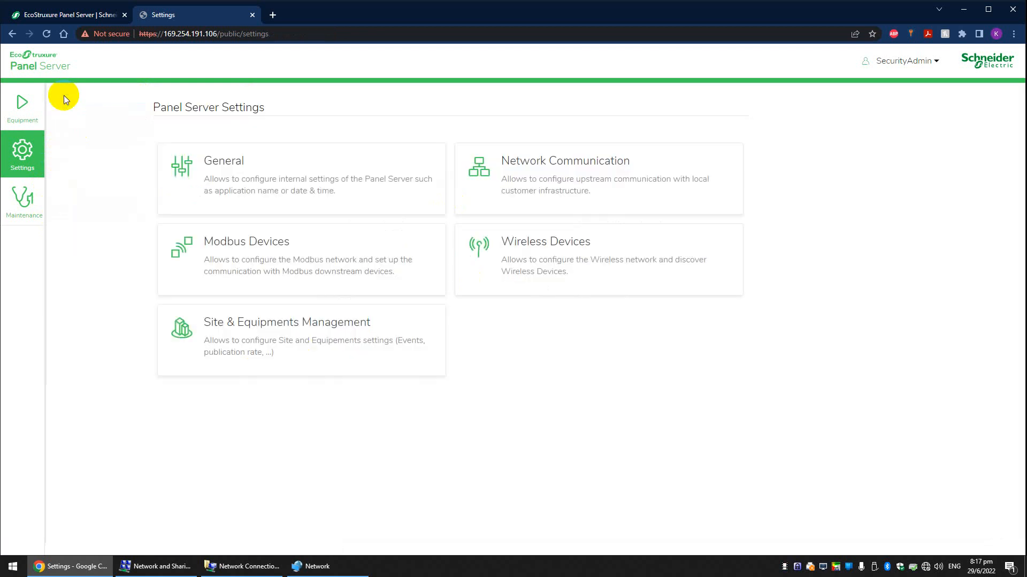
{"action": "left_click", "coordinate": [613, 162]}
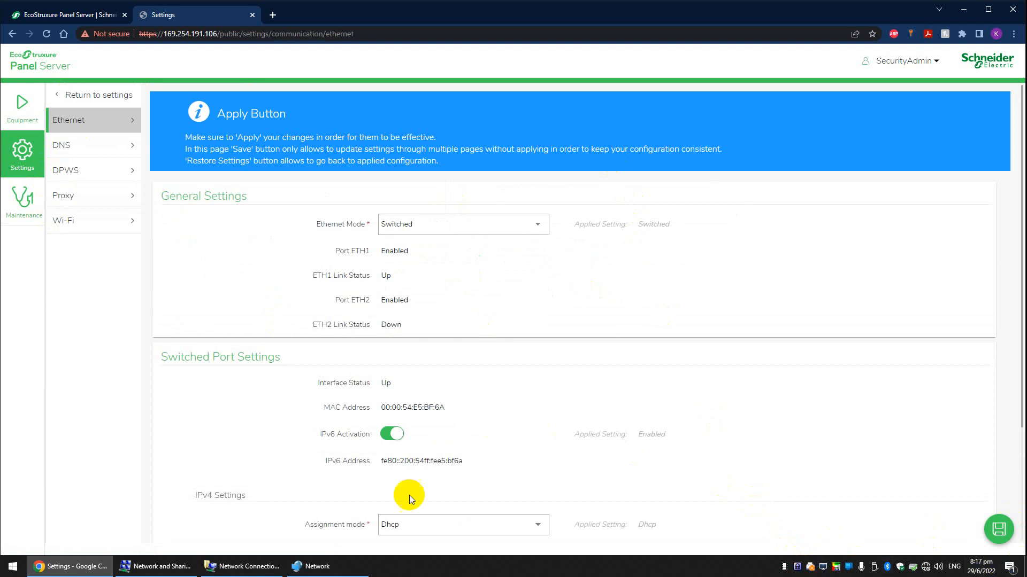
{"action": "left_click", "coordinate": [1003, 537]}
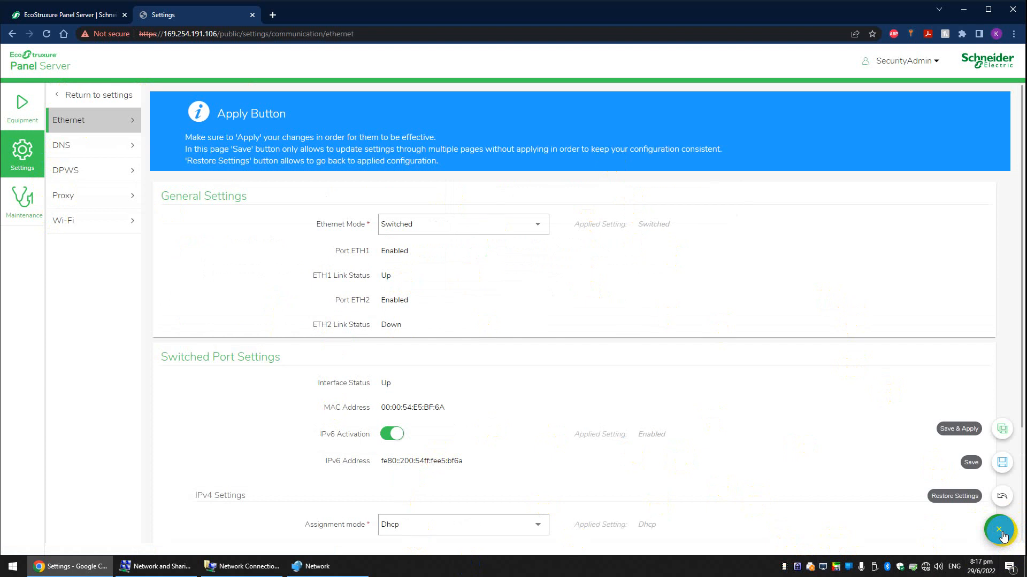
{"action": "left_click", "coordinate": [1003, 464]}
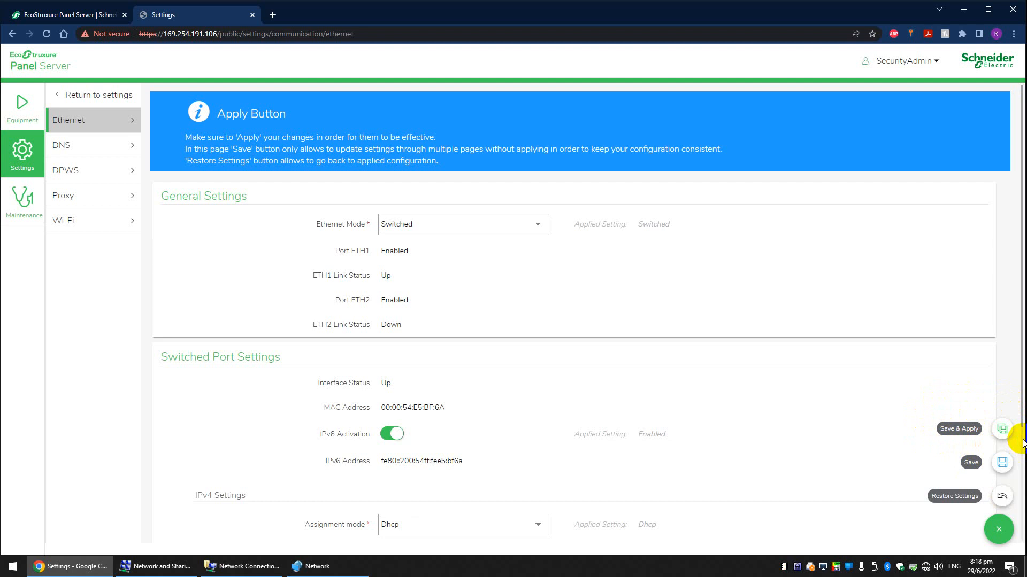
Step: Open the General settings and examine the product identification, including the hardware and firmware revisions
{"action": "left_click", "coordinate": [57, 96]}
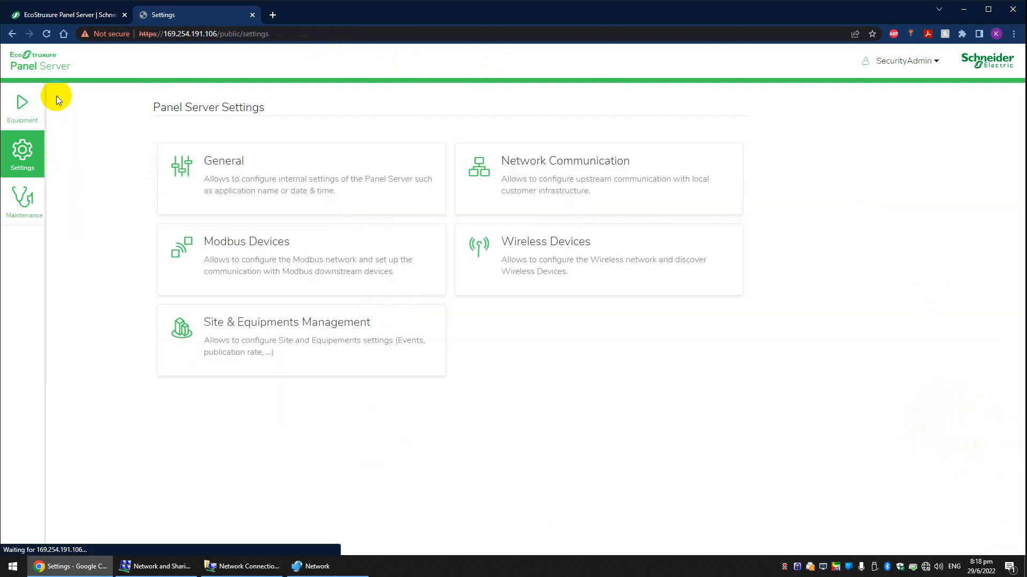
{"action": "left_click", "coordinate": [223, 167]}
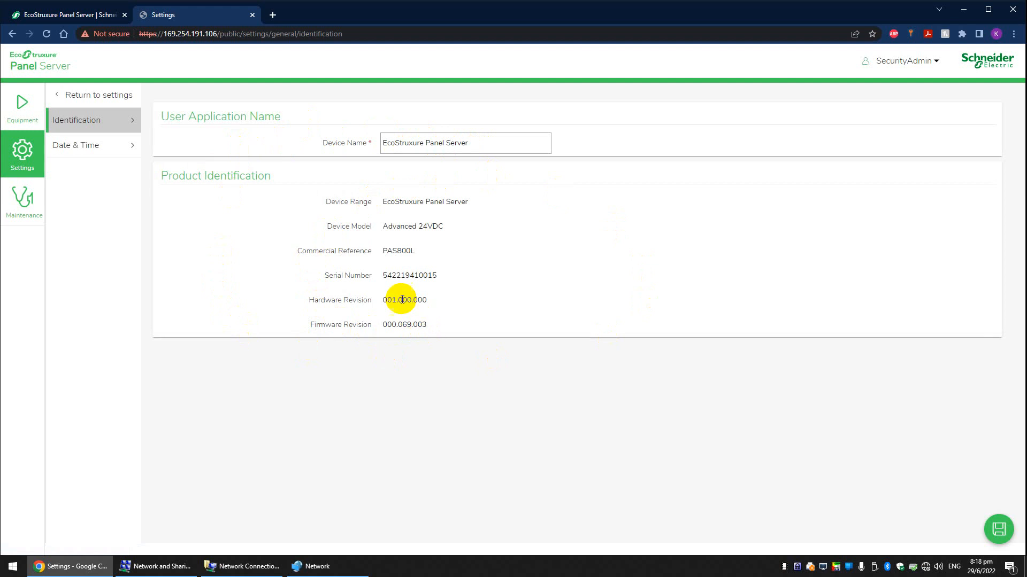
{"action": "left_click_drag", "start_coordinate": [439, 298], "coordinate": [343, 298]}
{"action": "left_click", "coordinate": [384, 362]}
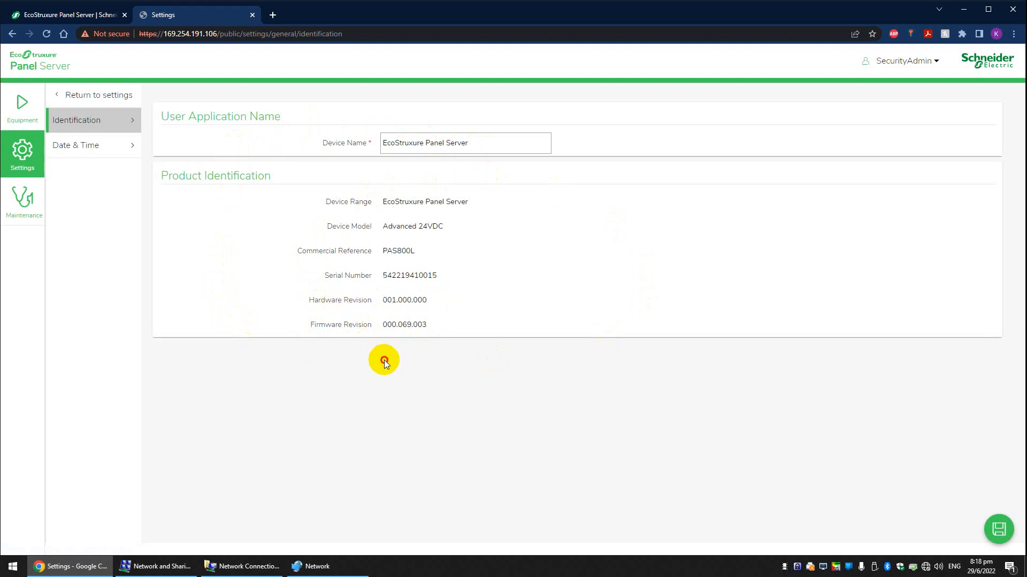
{"action": "left_click_drag", "start_coordinate": [430, 323], "coordinate": [373, 377]}
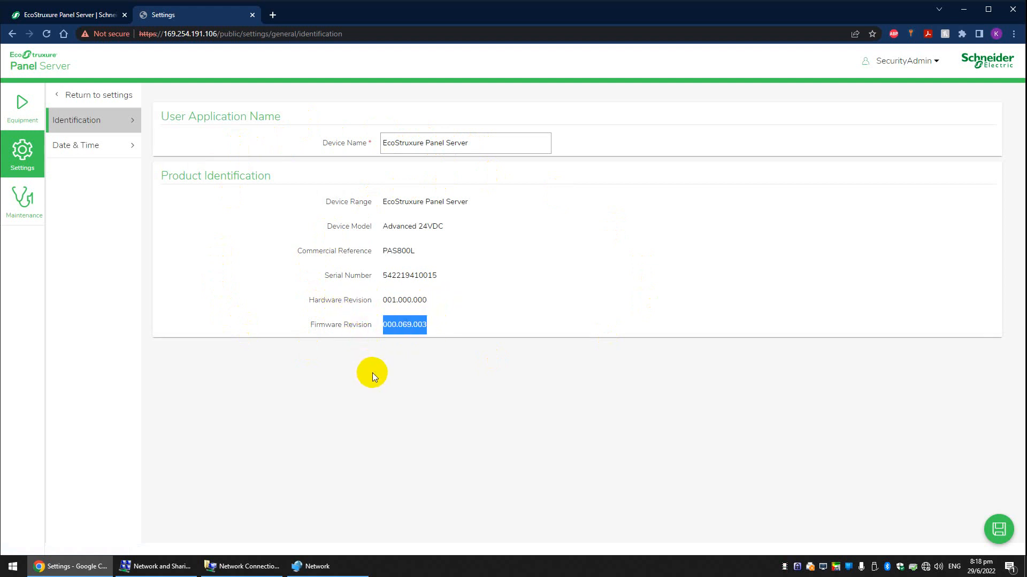
{"action": "left_click", "coordinate": [373, 373]}
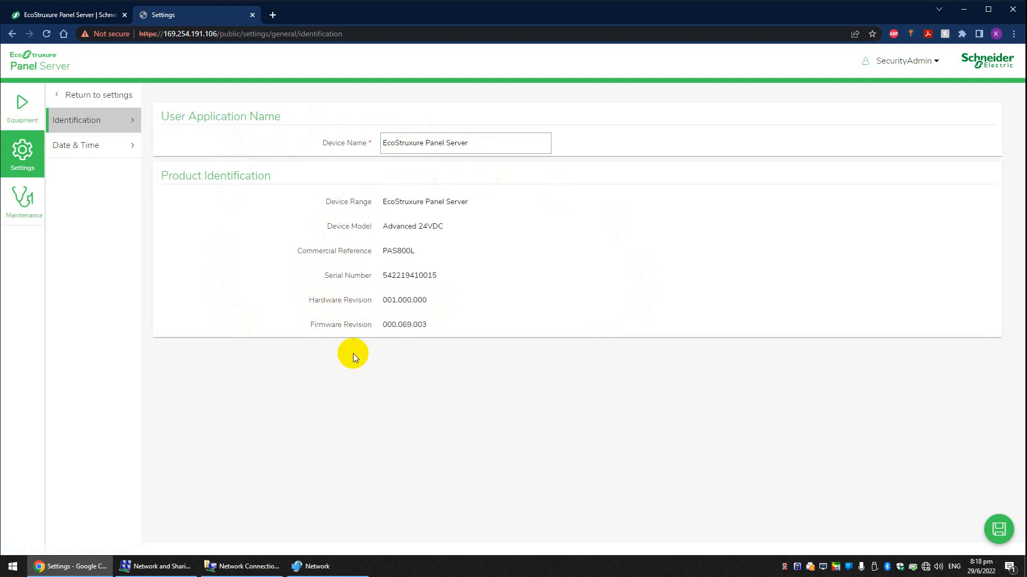
Step: Review the Date & Time settings and the available NTP polling intervals without changing the selection
{"action": "left_click", "coordinate": [85, 146]}
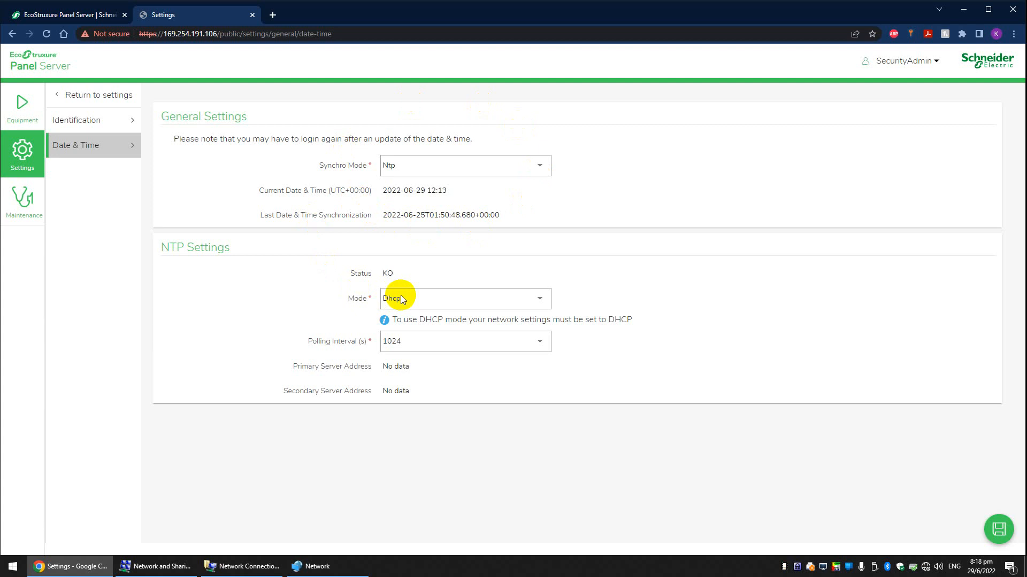
{"action": "left_click", "coordinate": [438, 346]}
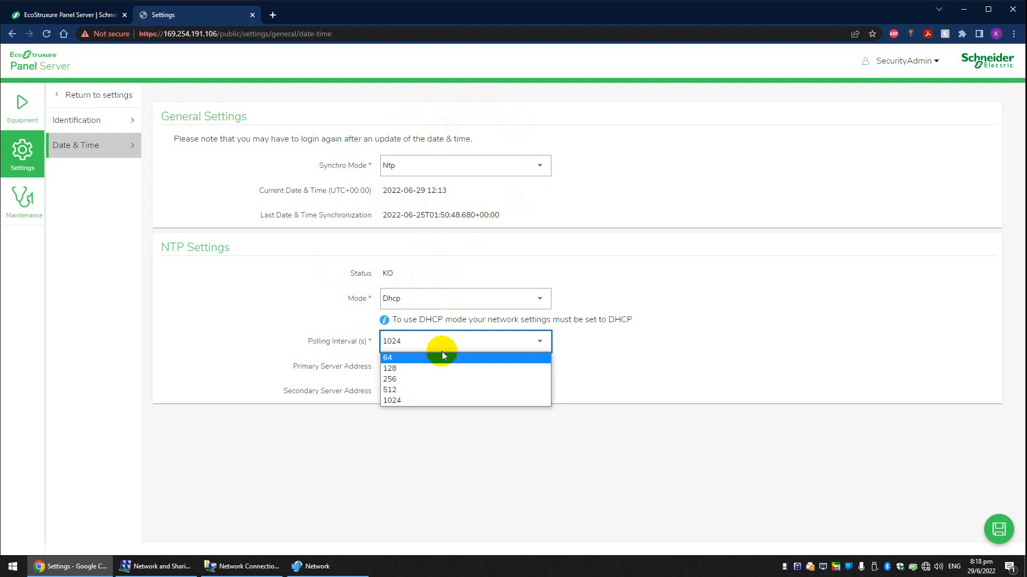
{"action": "left_click", "coordinate": [219, 321]}
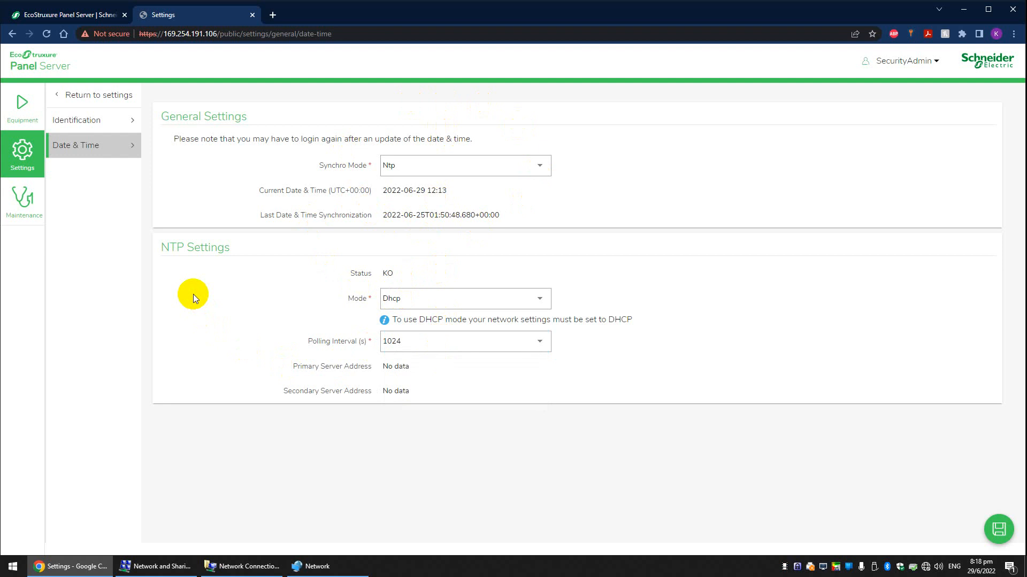
Step: Open the Modbus Devices configuration, switch on Modbus serial activation and examine the baud rate and parity options
{"action": "left_click", "coordinate": [97, 92]}
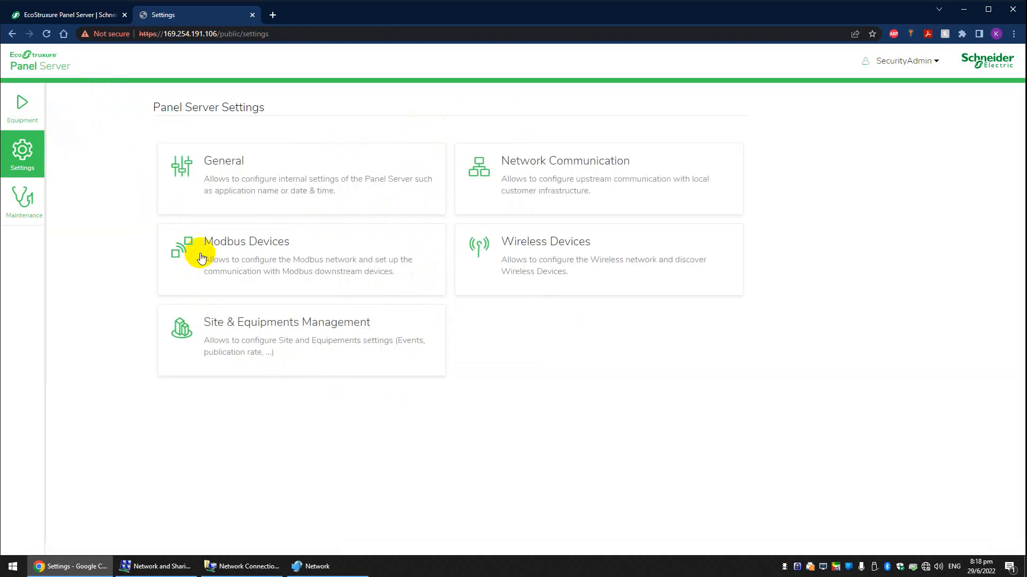
{"action": "left_click", "coordinate": [272, 238]}
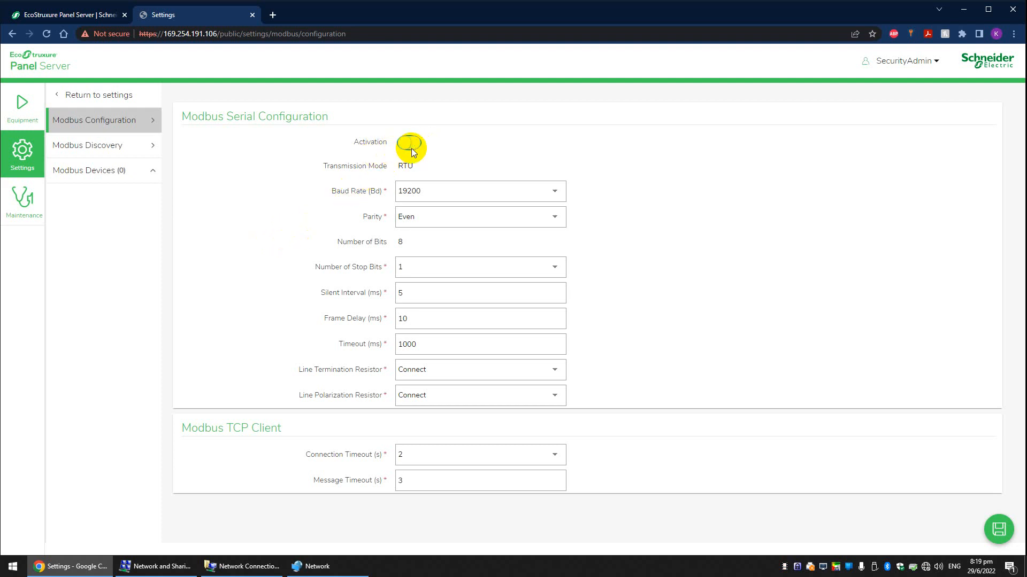
{"action": "left_click", "coordinate": [424, 191]}
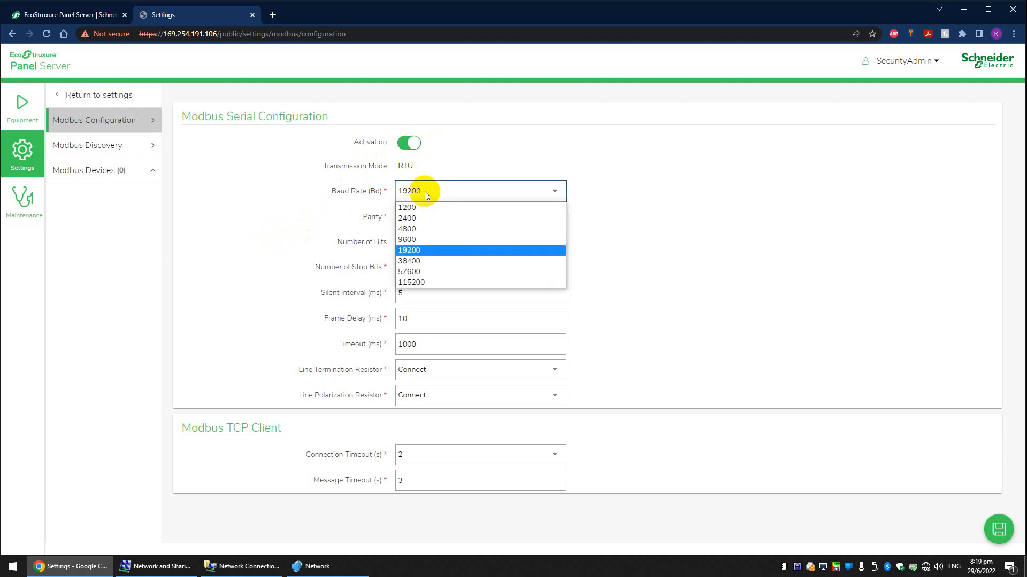
{"action": "left_click", "coordinate": [676, 219]}
{"action": "left_click", "coordinate": [507, 218]}
{"action": "left_click", "coordinate": [655, 215]}
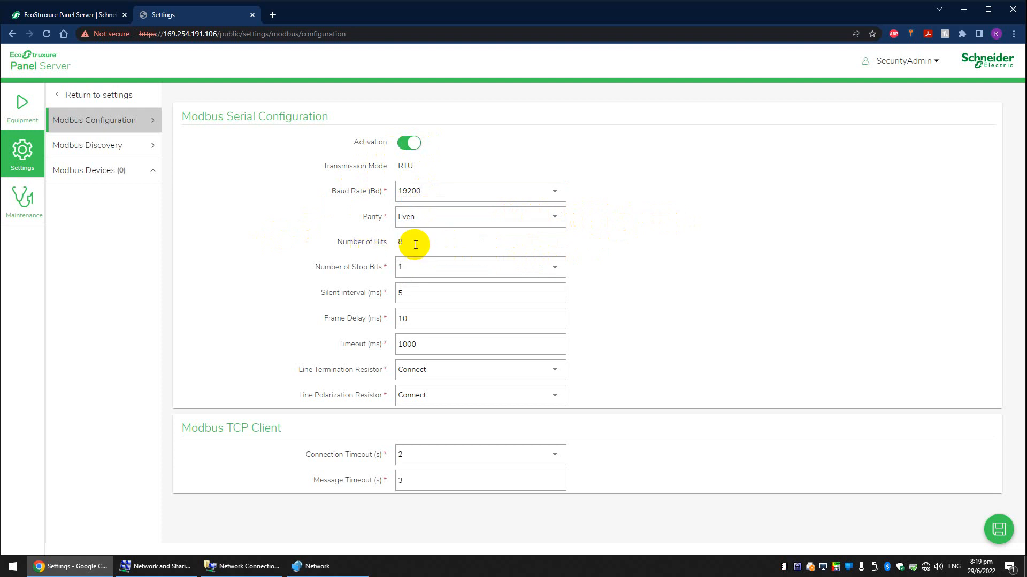
Step: Review the Modbus serial stop bits, silent interval, frame delay and line resistor options, plus the save and cancel choices
{"action": "left_click", "coordinate": [431, 269]}
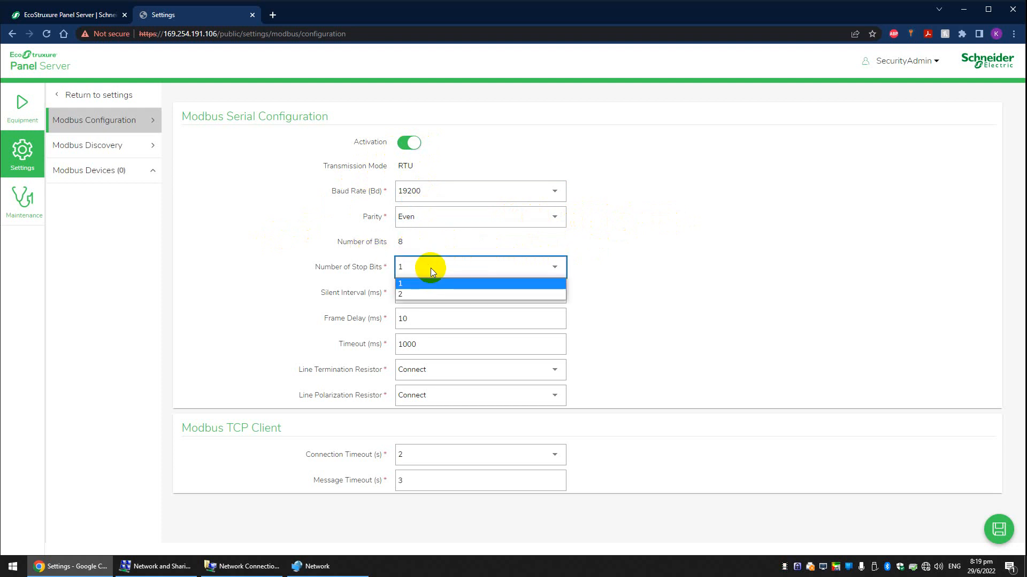
{"action": "left_click", "coordinate": [652, 245]}
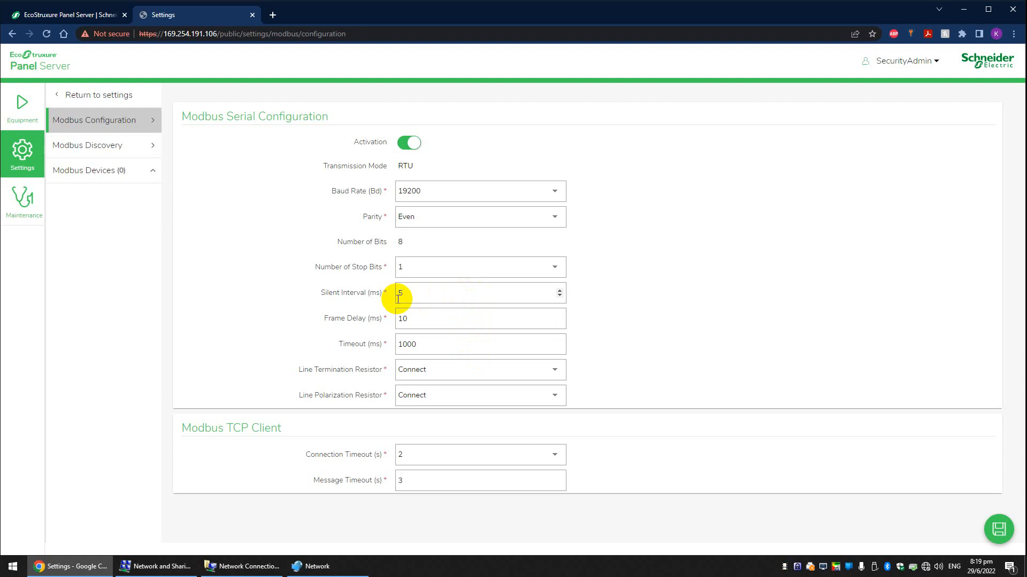
{"action": "left_click_drag", "start_coordinate": [426, 293], "coordinate": [363, 306]}
{"action": "left_click_drag", "start_coordinate": [419, 321], "coordinate": [374, 335]}
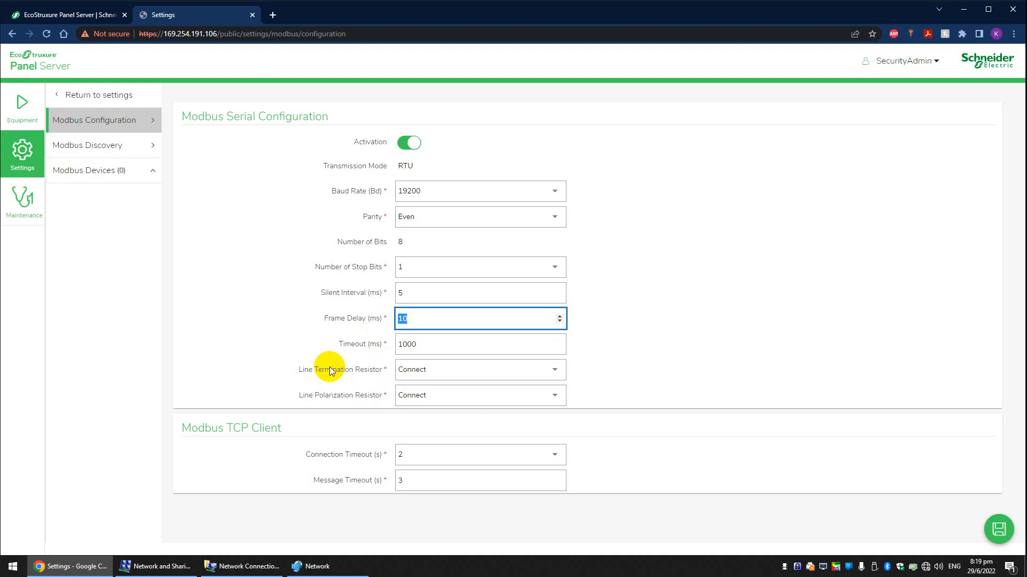
{"action": "left_click", "coordinate": [473, 372]}
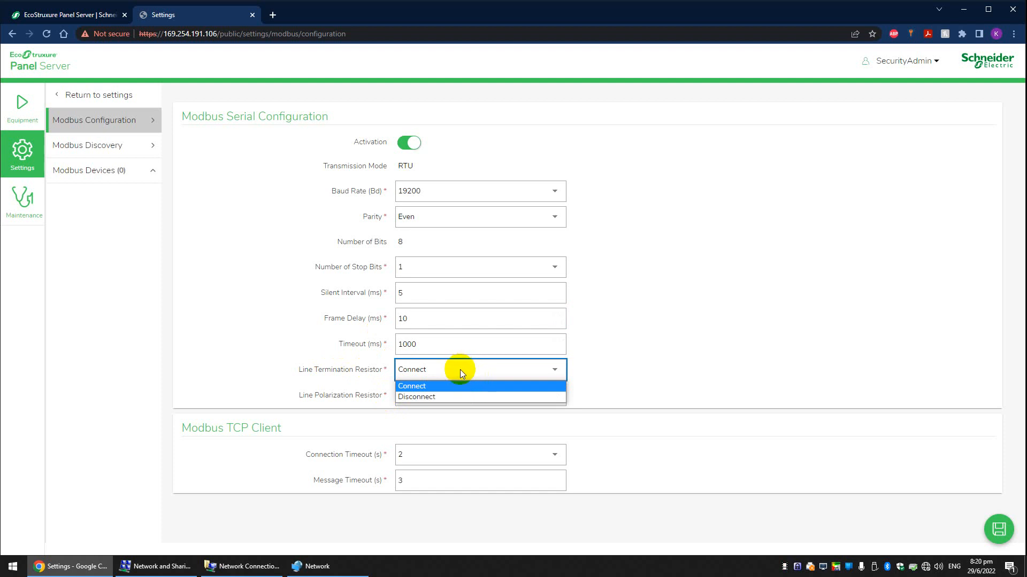
{"action": "left_click", "coordinate": [625, 367]}
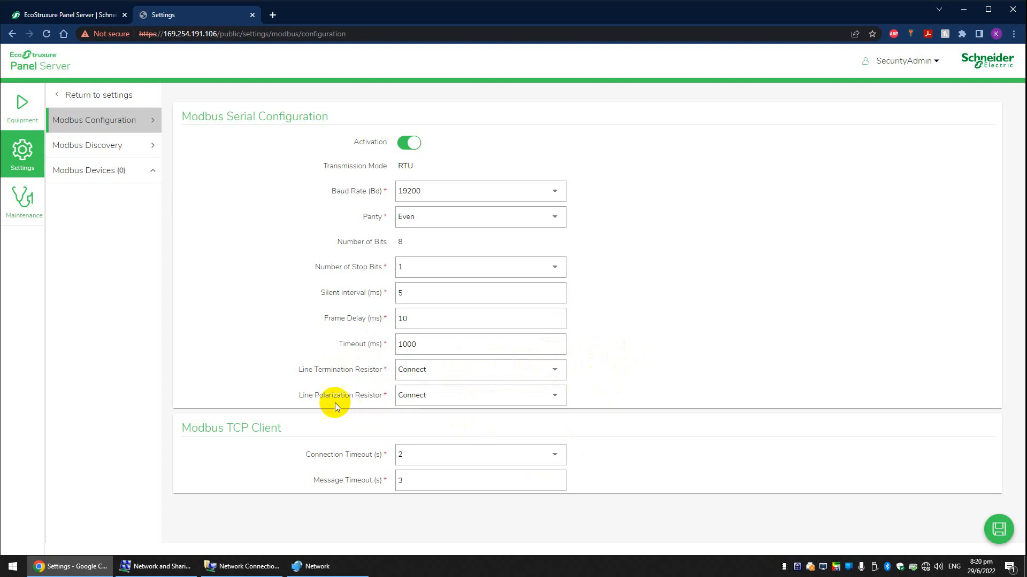
{"action": "left_click", "coordinate": [413, 396]}
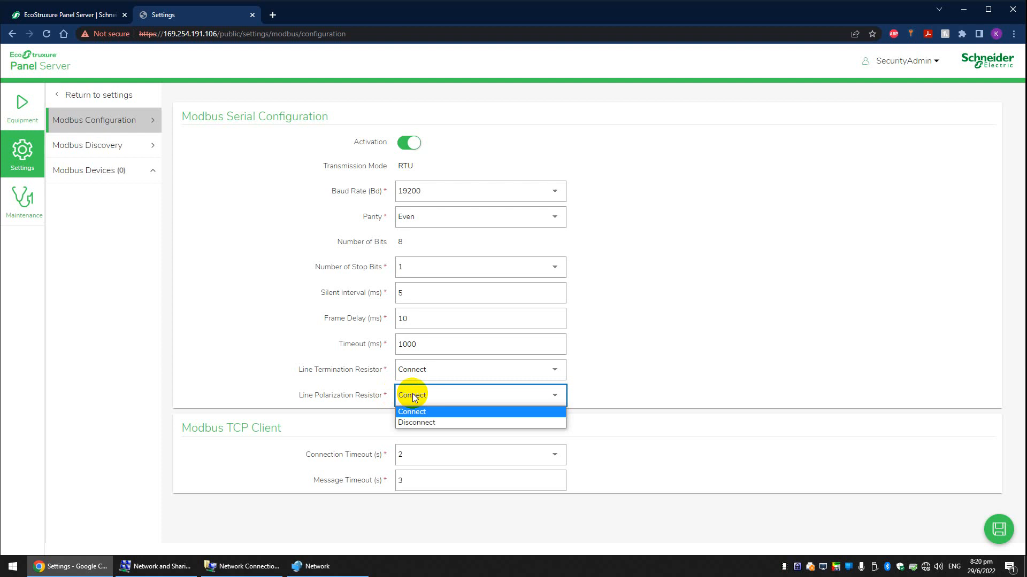
{"action": "left_click", "coordinate": [931, 550]}
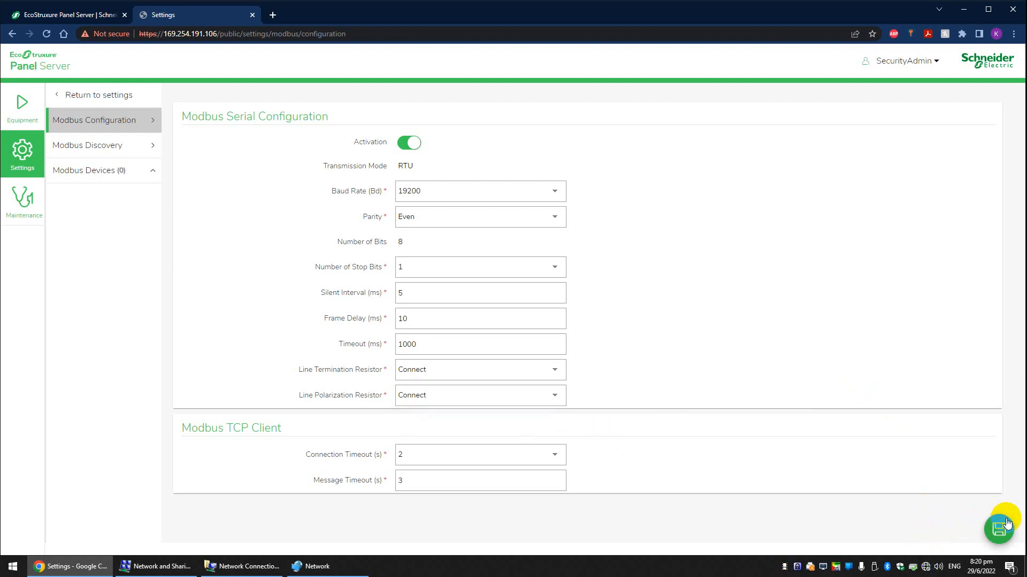
{"action": "mouse_move", "coordinate": [1005, 524]}
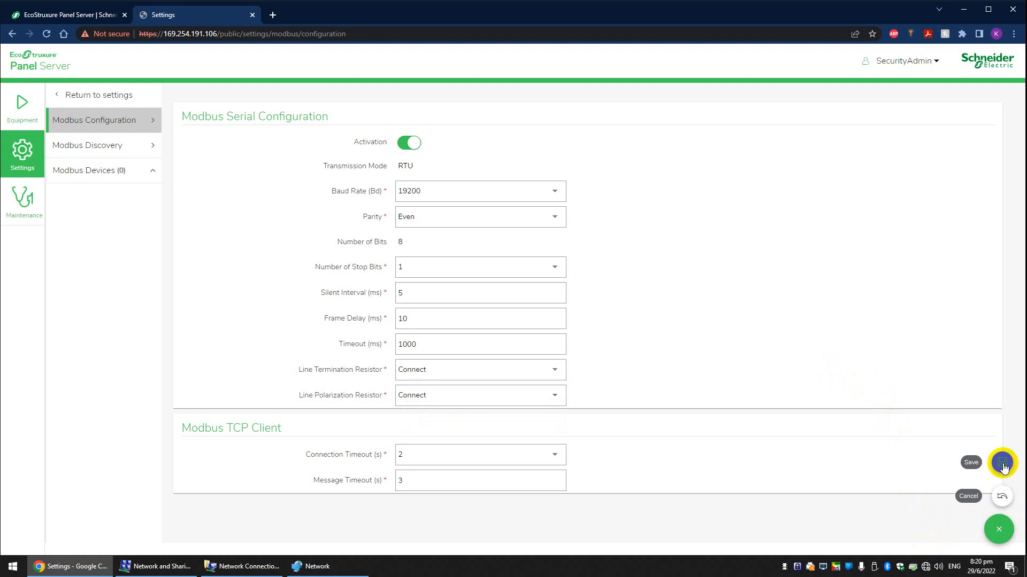
Step: Open Modbus Discovery, try the serial discovery allowlist 2-30,50,67 and clear the field again
{"action": "left_click", "coordinate": [115, 147]}
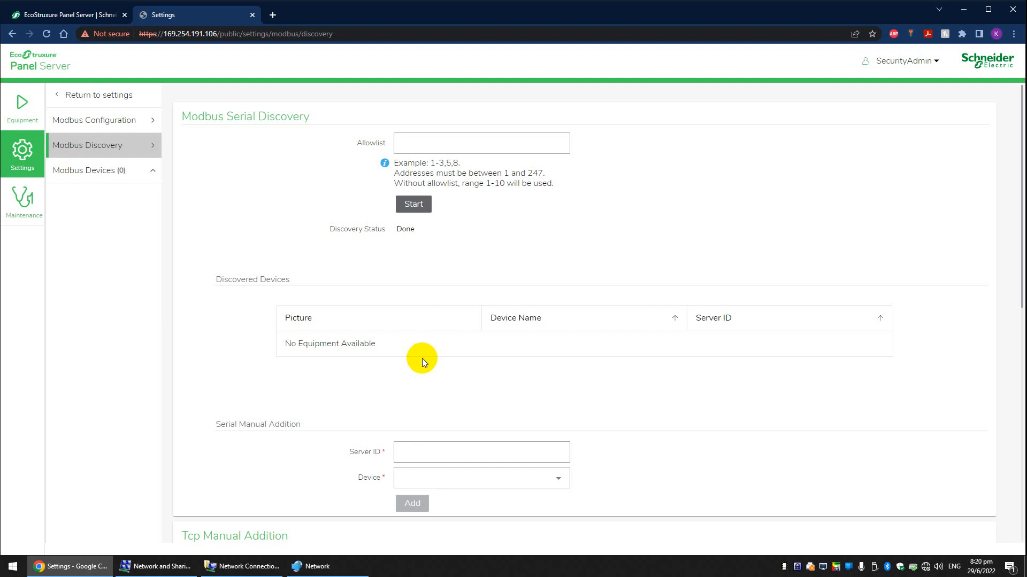
{"action": "left_click", "coordinate": [431, 148]}
{"action": "type", "text": "2-30"}
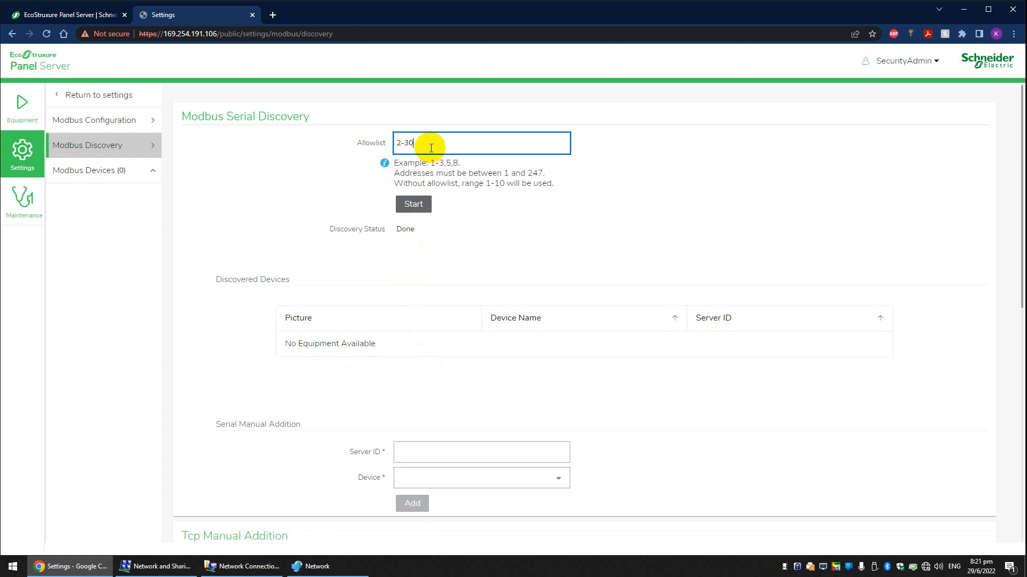
{"action": "left_click_drag", "start_coordinate": [429, 143], "coordinate": [363, 147]}
{"action": "left_click", "coordinate": [424, 147]}
{"action": "type", "text": ","}
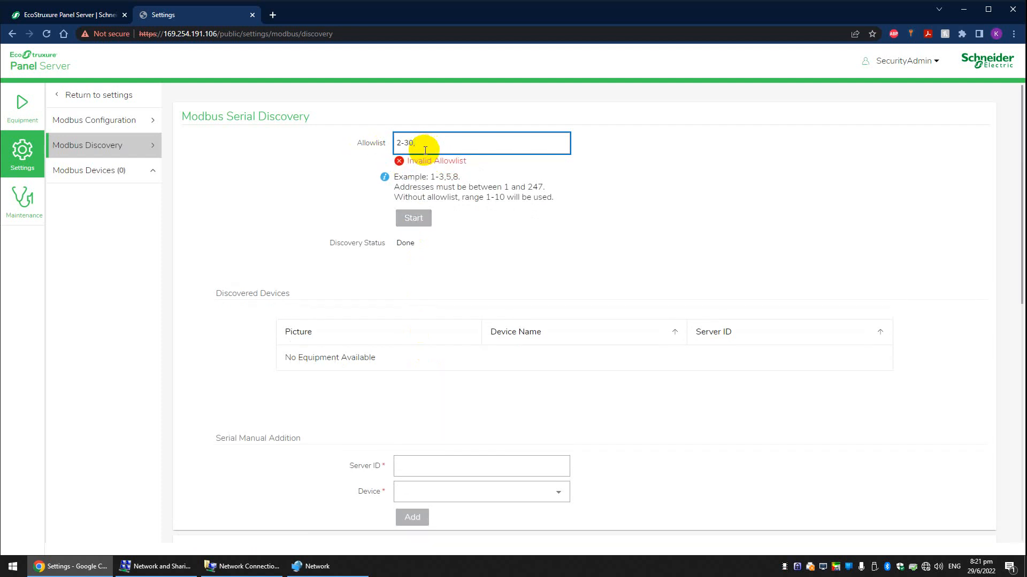
{"action": "type", "text": "50,67"}
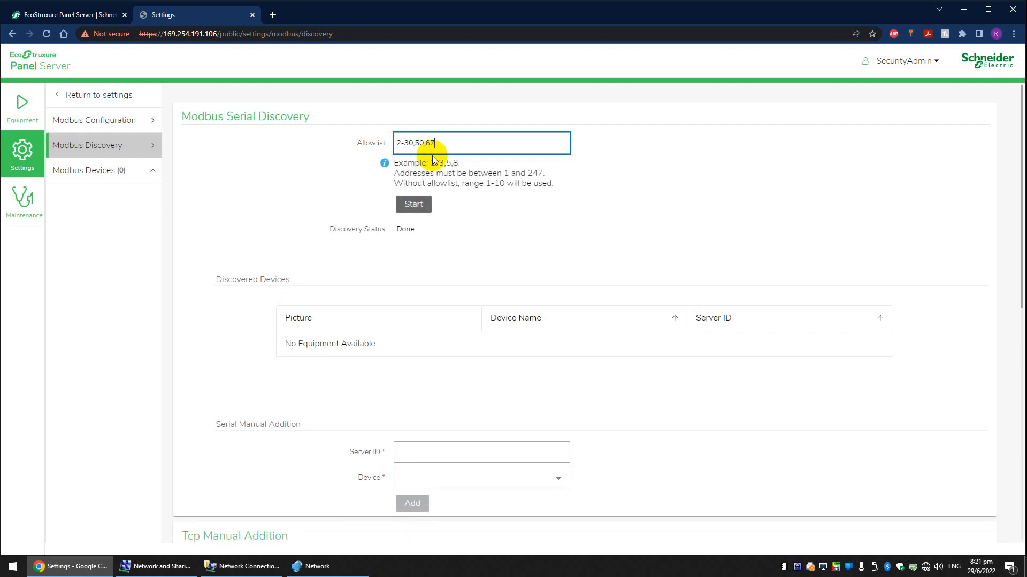
{"action": "left_click_drag", "start_coordinate": [458, 146], "coordinate": [353, 145]}
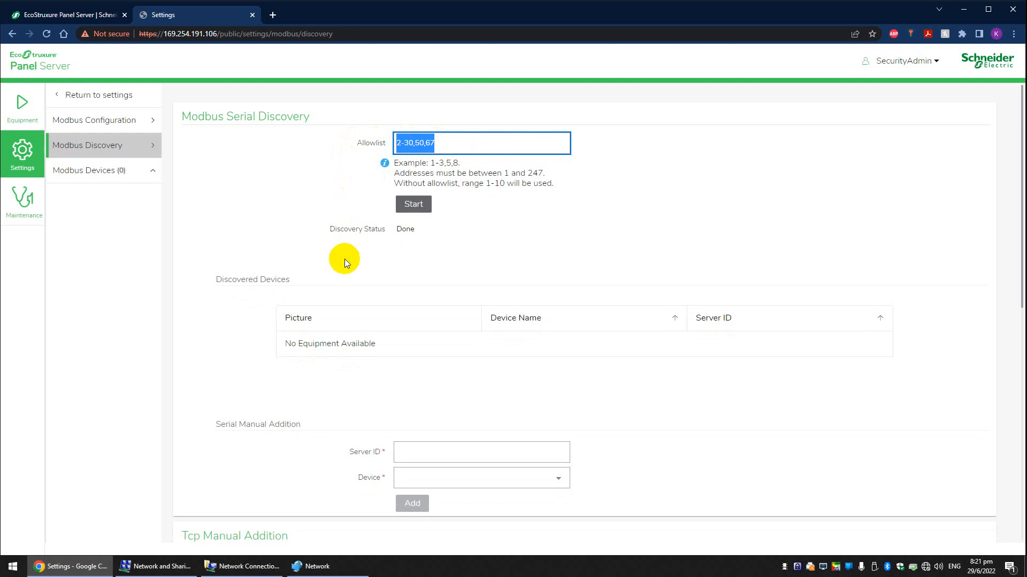
{"action": "key", "text": "BackSpace"}
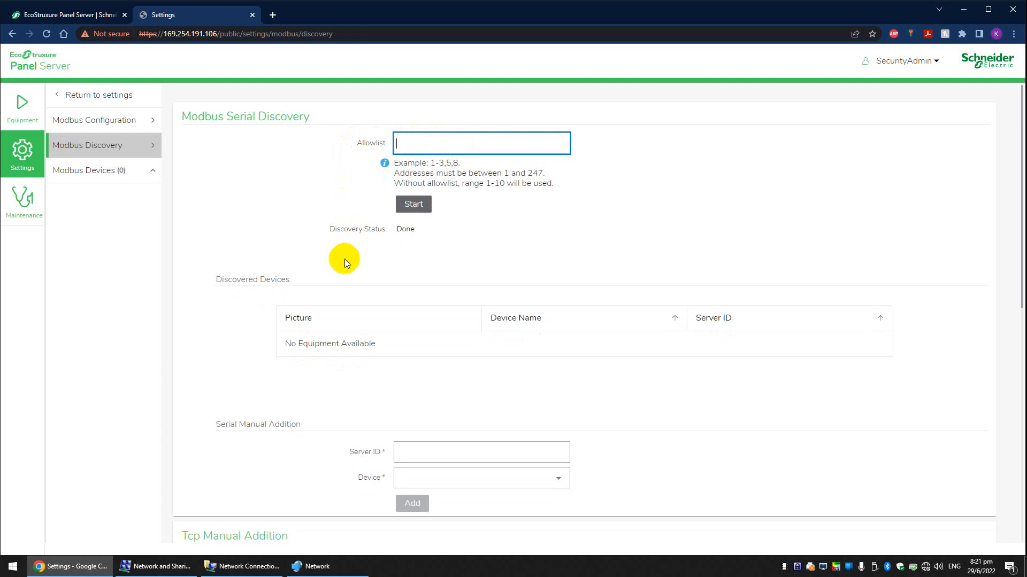
Step: Review the serial and TCP manual addition sections and the Modbus TCP discovery allowlist and device table
{"action": "left_click", "coordinate": [419, 386]}
{"action": "scroll", "coordinate": [422, 388], "scroll_direction": "down", "scroll_amount": 3}
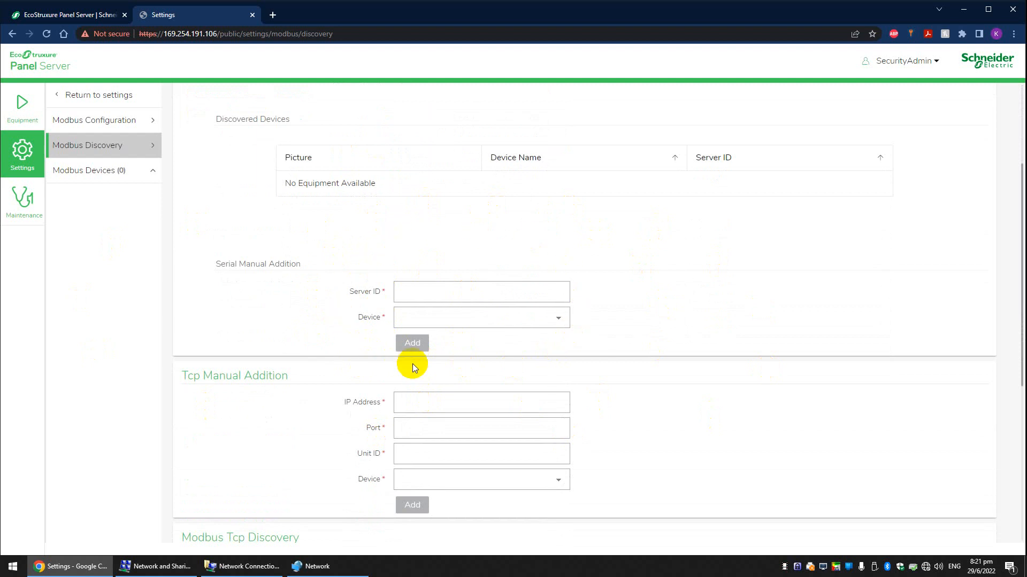
{"action": "scroll", "coordinate": [413, 364], "scroll_direction": "down", "scroll_amount": 3}
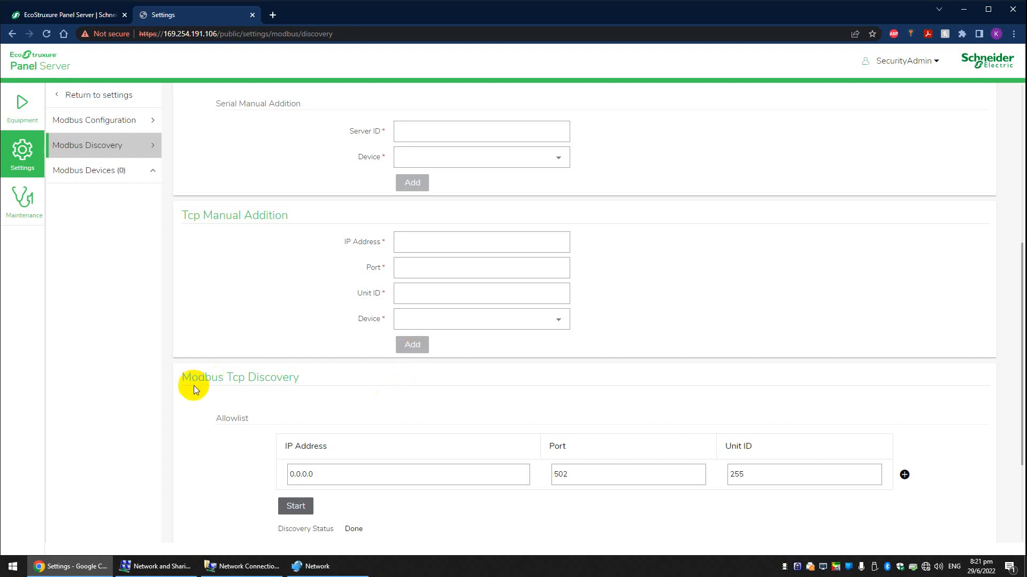
{"action": "scroll", "coordinate": [289, 401], "scroll_direction": "down", "scroll_amount": 3}
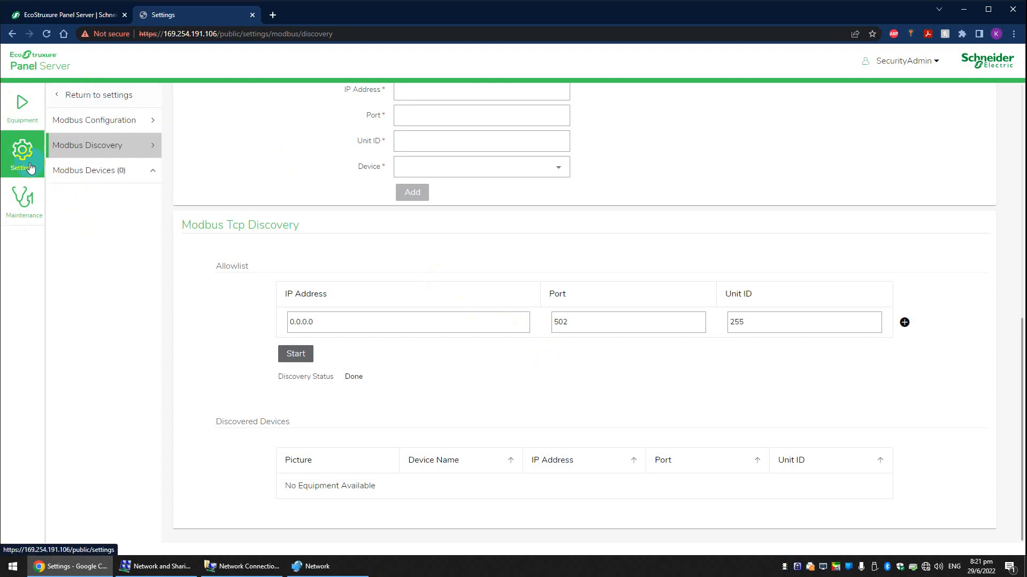
Step: Open the Wireless Devices configuration and examine the transmission power and duty cycle options without changing them
{"action": "left_click", "coordinate": [69, 91]}
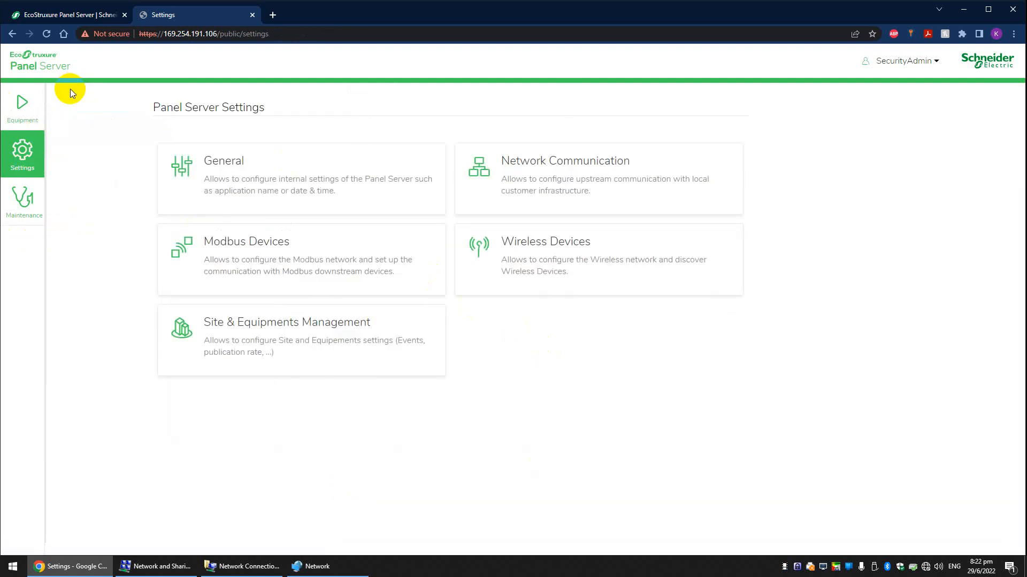
{"action": "left_click", "coordinate": [549, 245]}
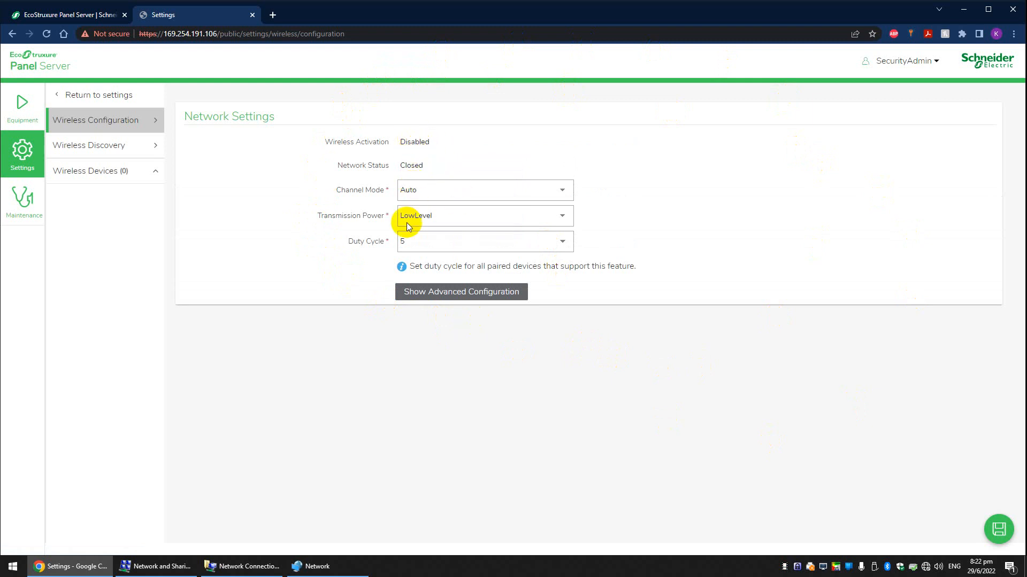
{"action": "left_click", "coordinate": [440, 219]}
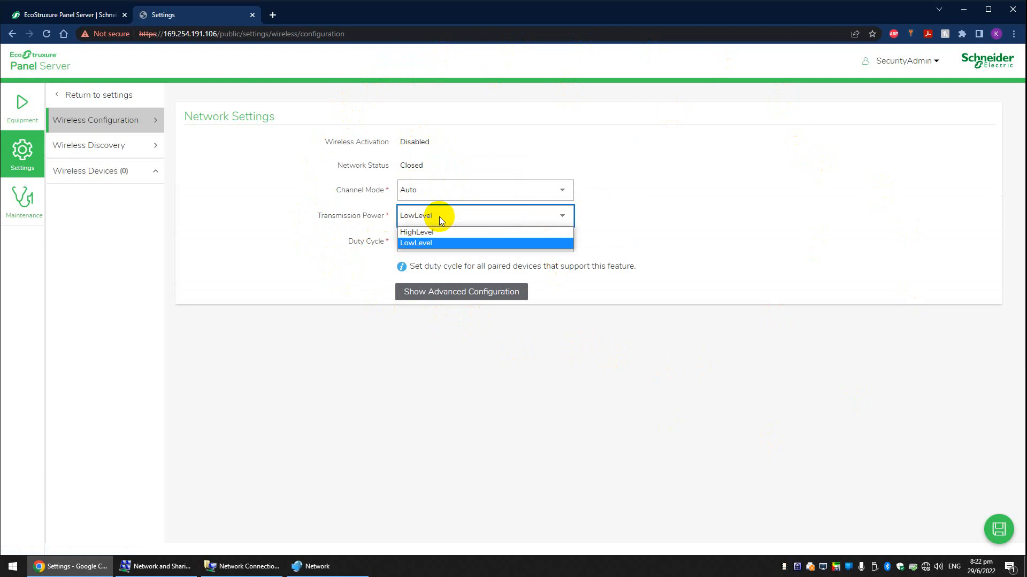
{"action": "left_click", "coordinate": [349, 267]}
{"action": "left_click", "coordinate": [438, 244]}
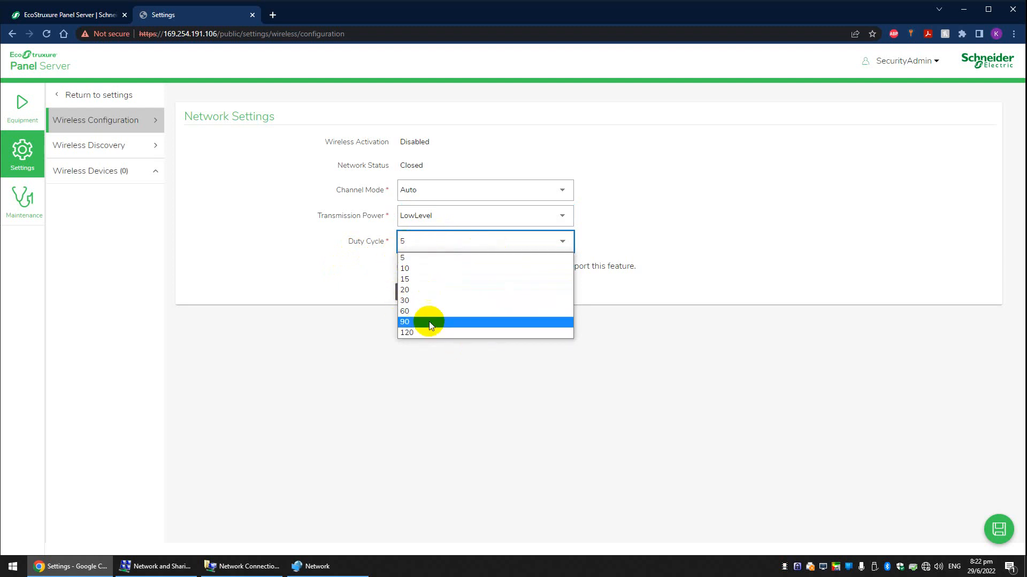
{"action": "left_click", "coordinate": [473, 416]}
Step: Open Wireless Discovery, examine the allowlist and discovery start option, and check the Wireless Devices list
{"action": "left_click", "coordinate": [71, 144]}
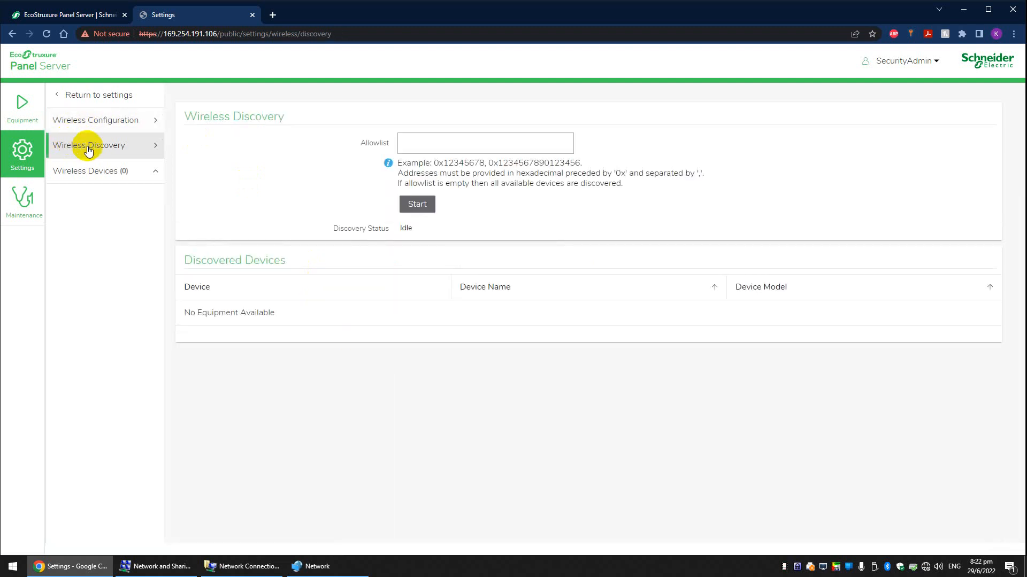
{"action": "left_click", "coordinate": [429, 215]}
{"action": "left_click", "coordinate": [418, 210]}
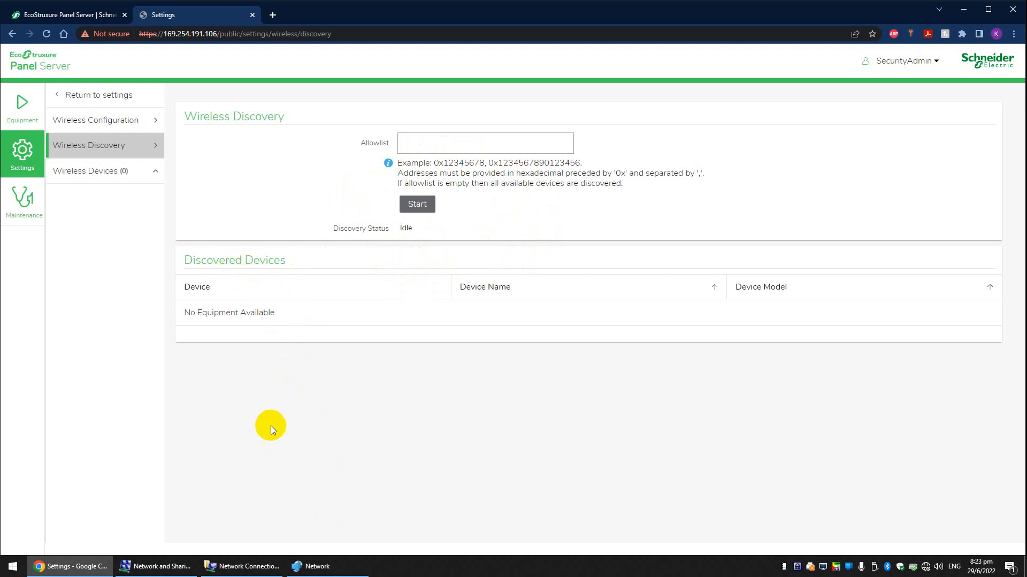
{"action": "left_click", "coordinate": [82, 176]}
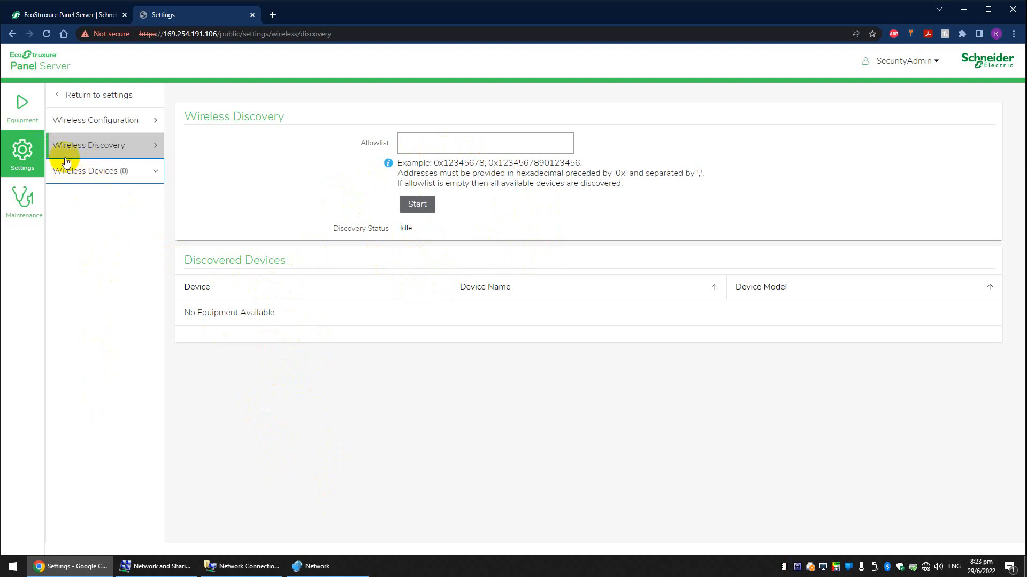
Step: Open the sampling settings under Site & Equipments Management and try switching on the activation mode
{"action": "left_click", "coordinate": [72, 95]}
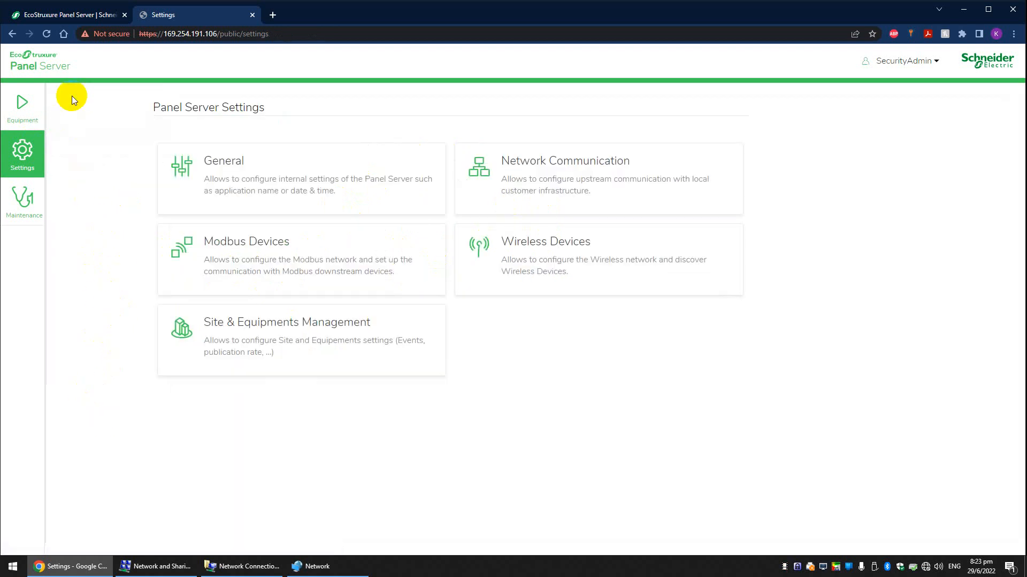
{"action": "left_click", "coordinate": [295, 321]}
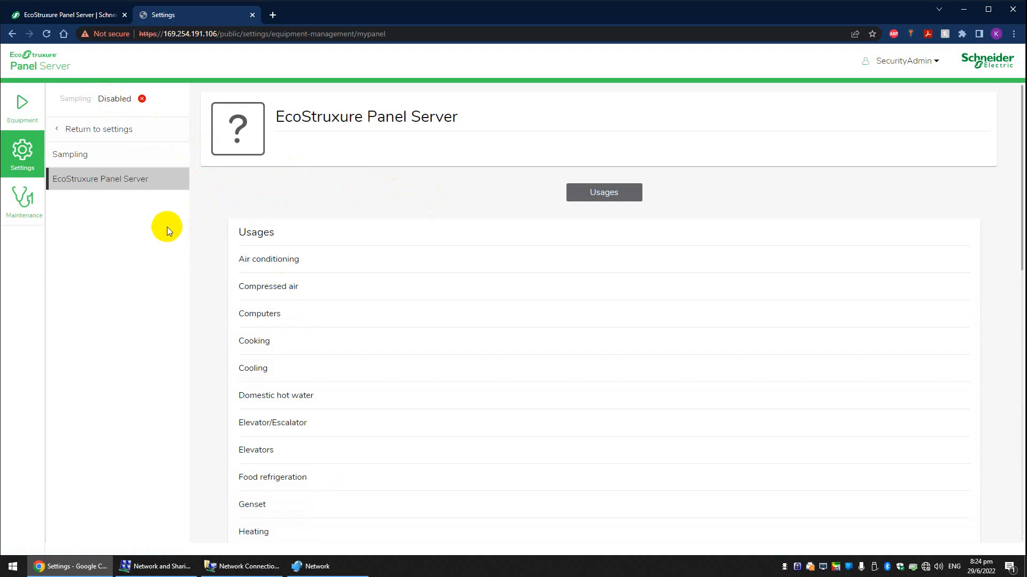
{"action": "left_click", "coordinate": [116, 158]}
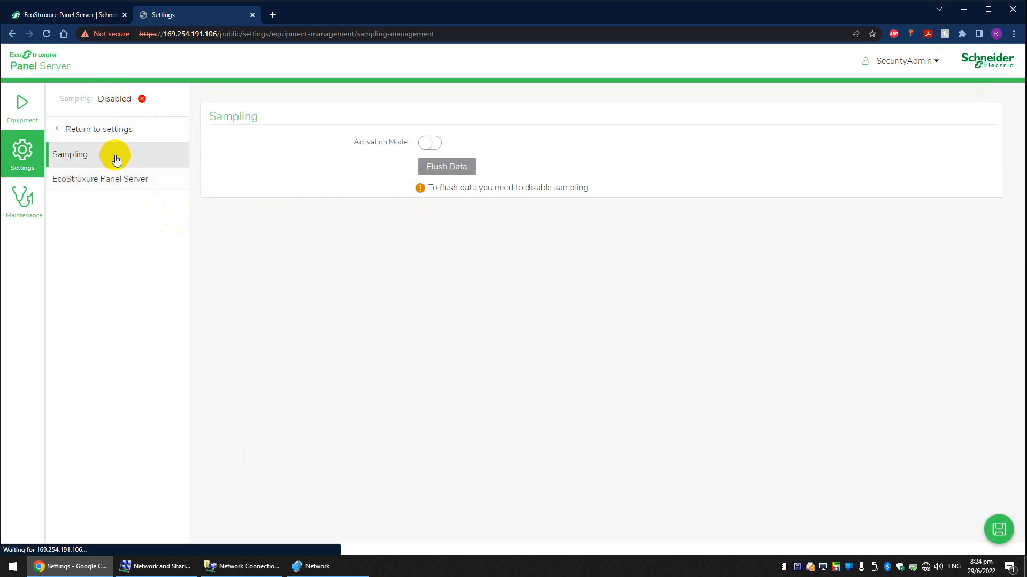
{"action": "left_click", "coordinate": [433, 143]}
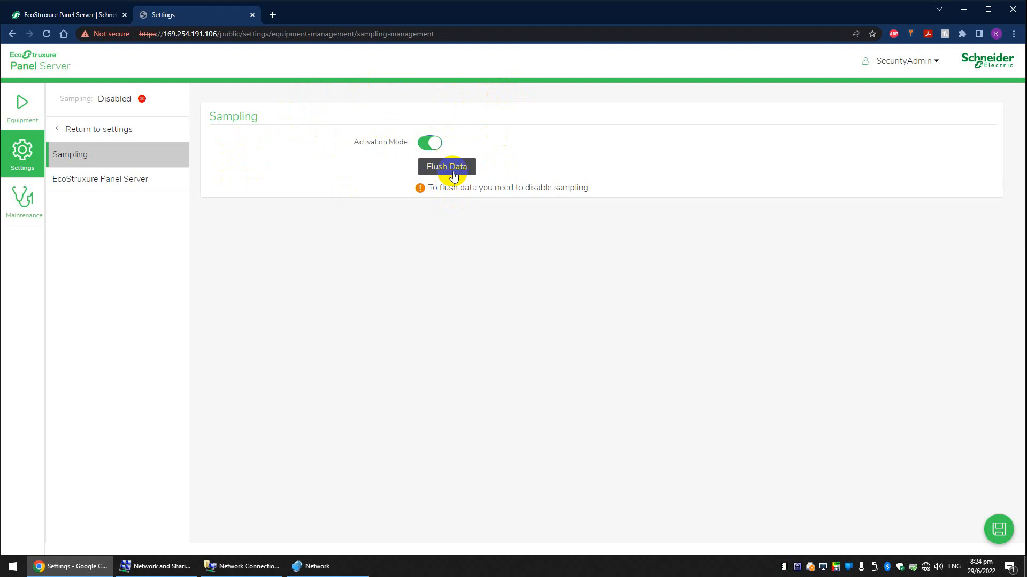
Step: View the EcoStruxure Panel Server usages page and log out of the SecurityAdmin account
{"action": "left_click", "coordinate": [122, 176]}
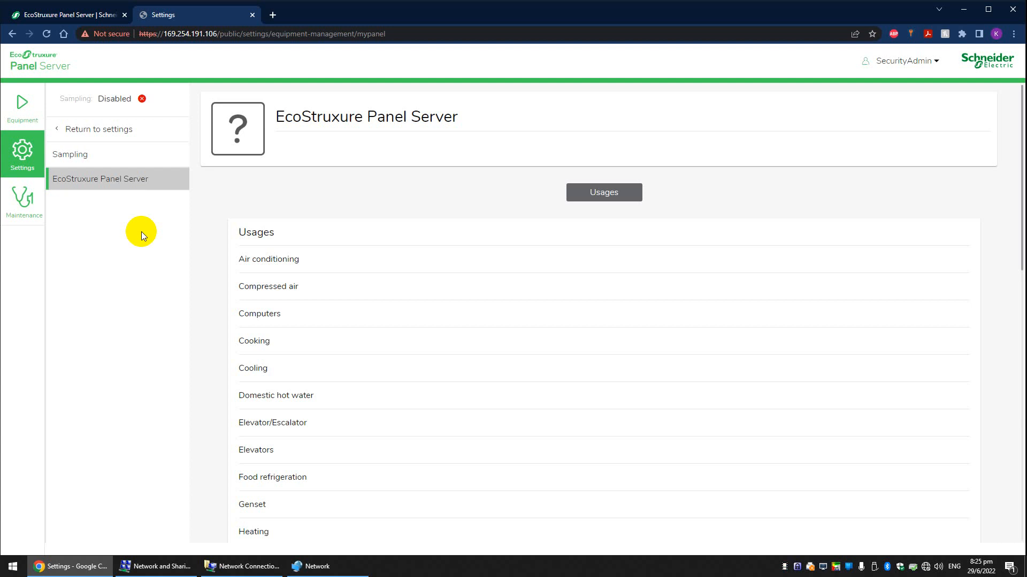
{"action": "left_click", "coordinate": [894, 62]}
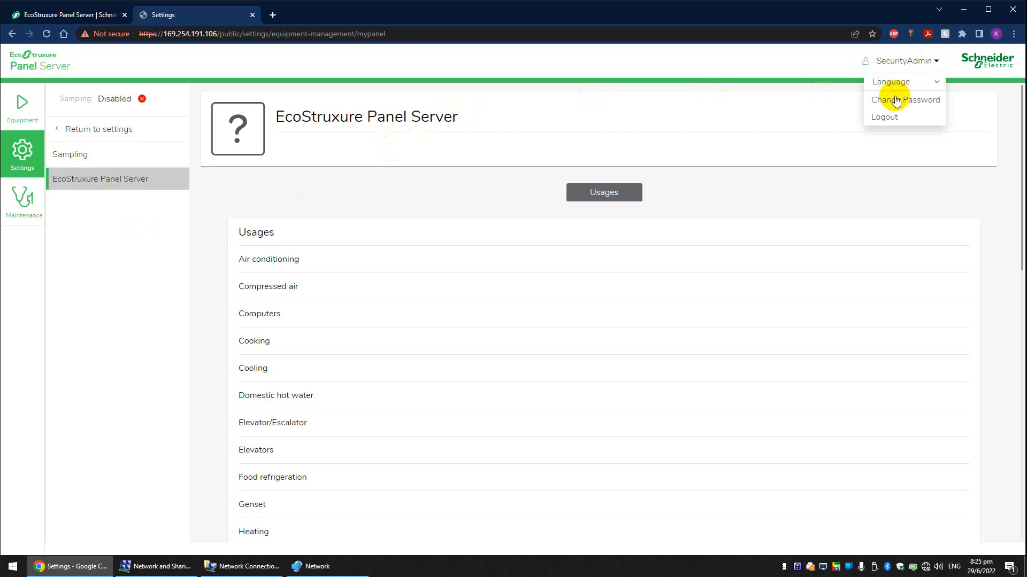
{"action": "left_click", "coordinate": [893, 117]}
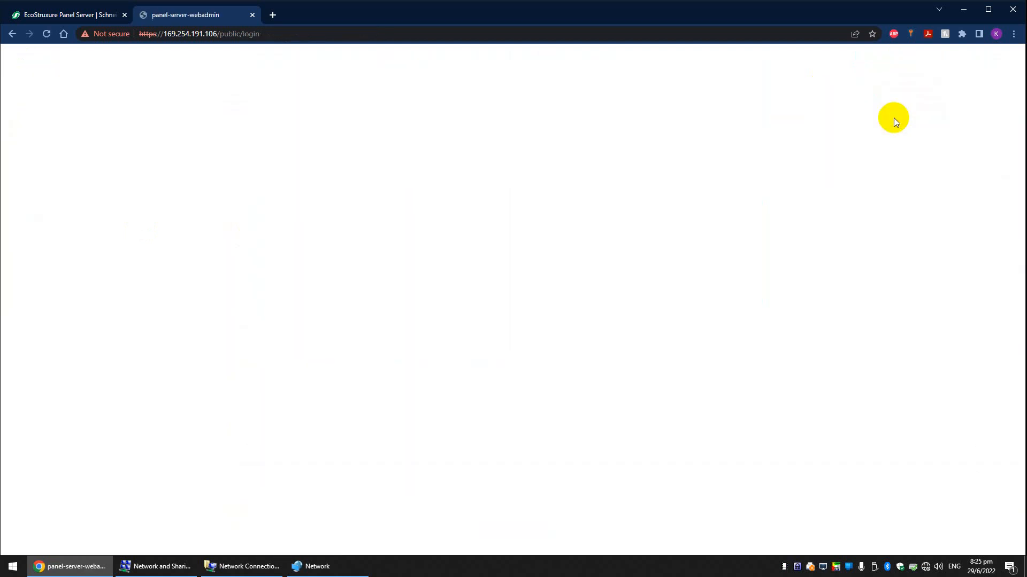